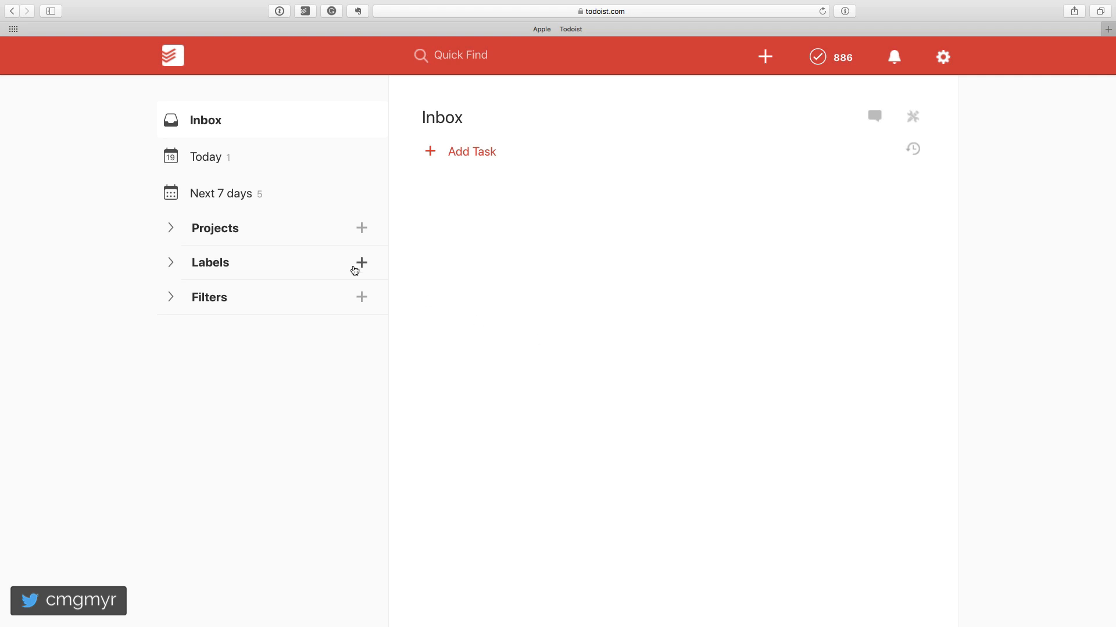
Expand the project list and review the tasks of the Work project together with its subprojects Project A and Project B.
{"action": "left_click", "coordinate": [172, 232]}
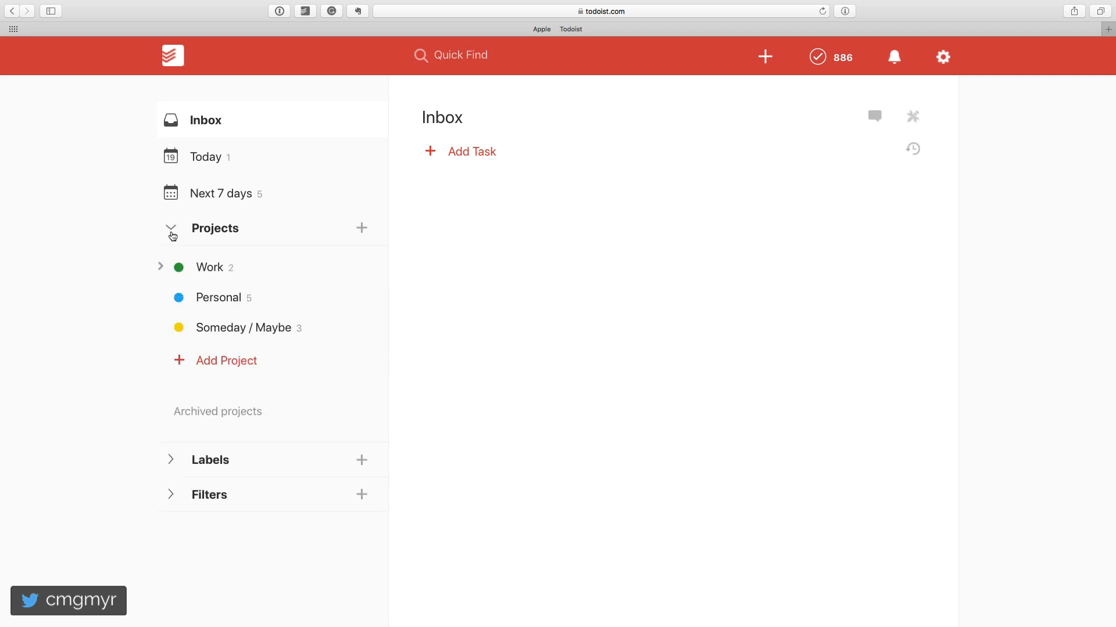
{"action": "left_click", "coordinate": [160, 267]}
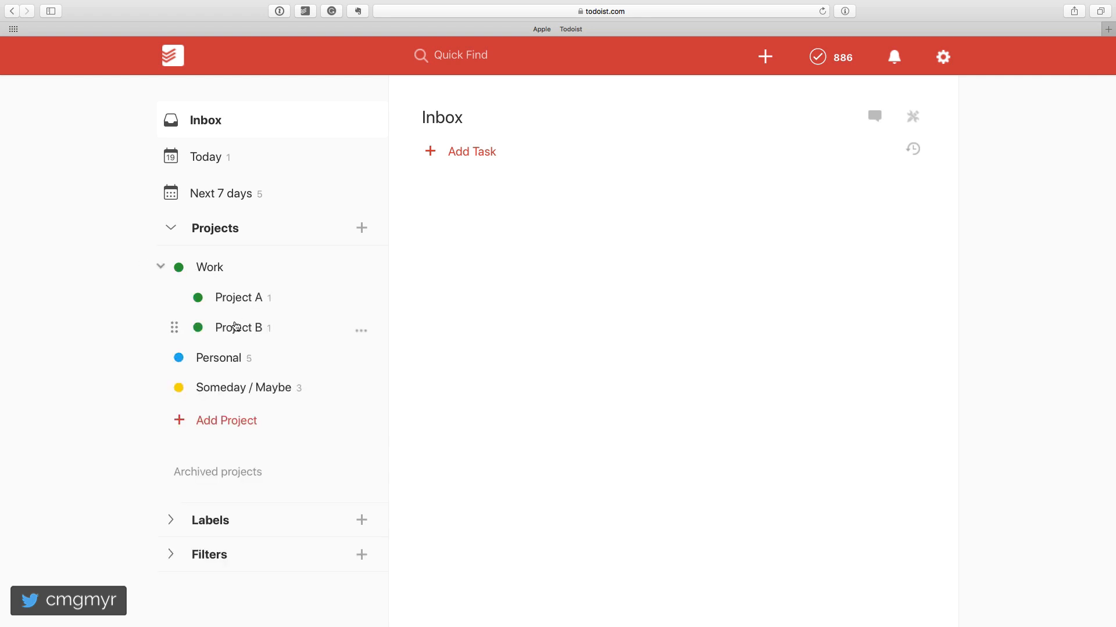
{"action": "left_click", "coordinate": [210, 269]}
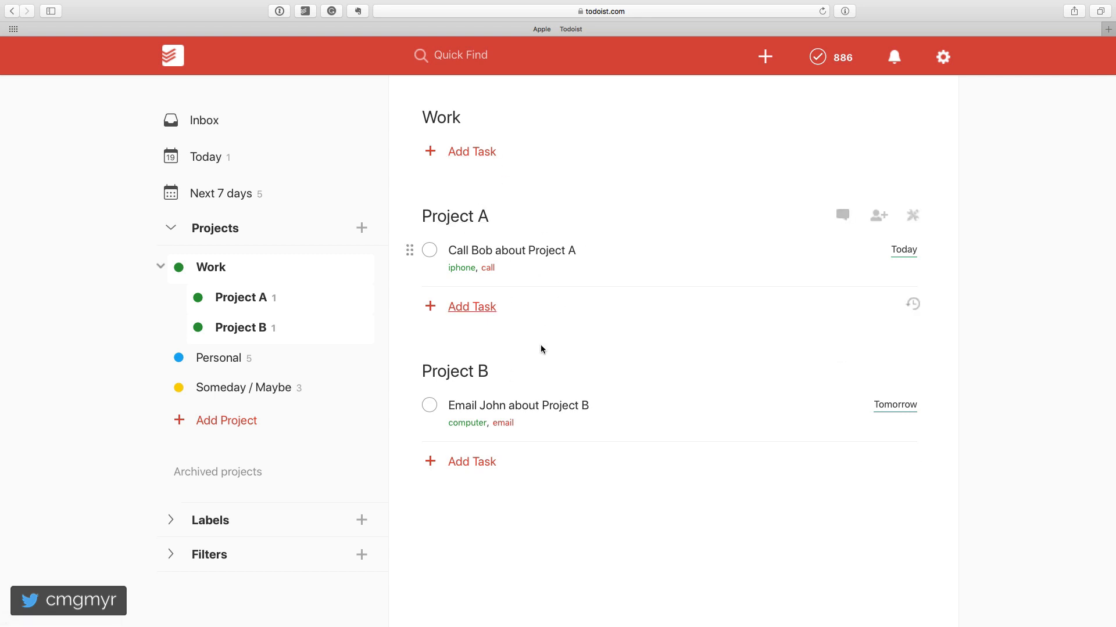
{"action": "left_click", "coordinate": [213, 273]}
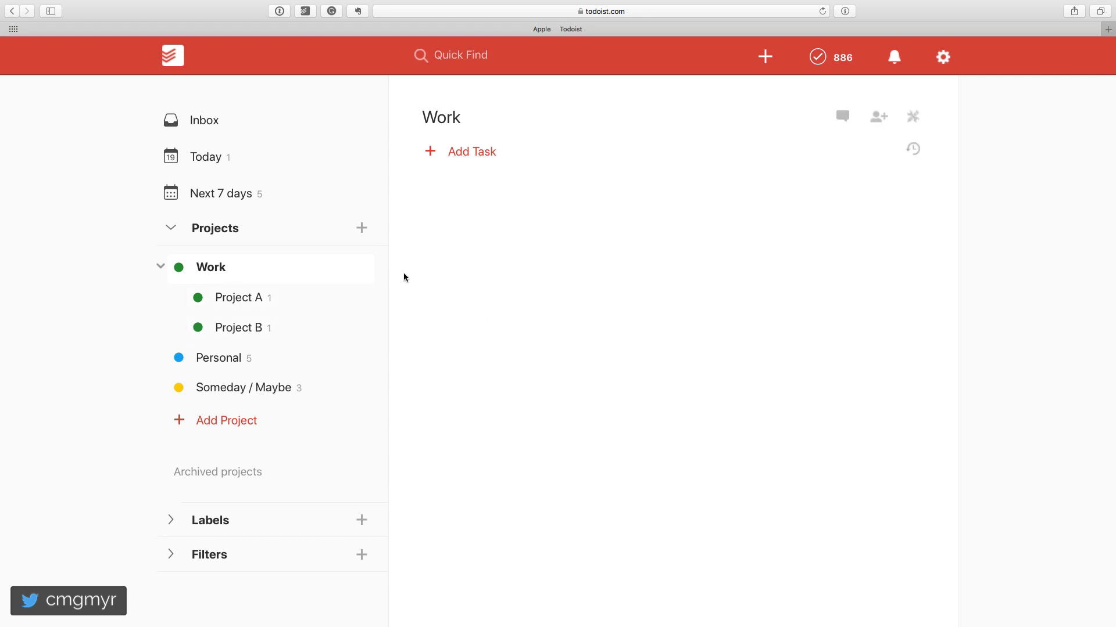
{"action": "left_click", "coordinate": [310, 306]}
{"action": "left_click", "coordinate": [309, 337]}
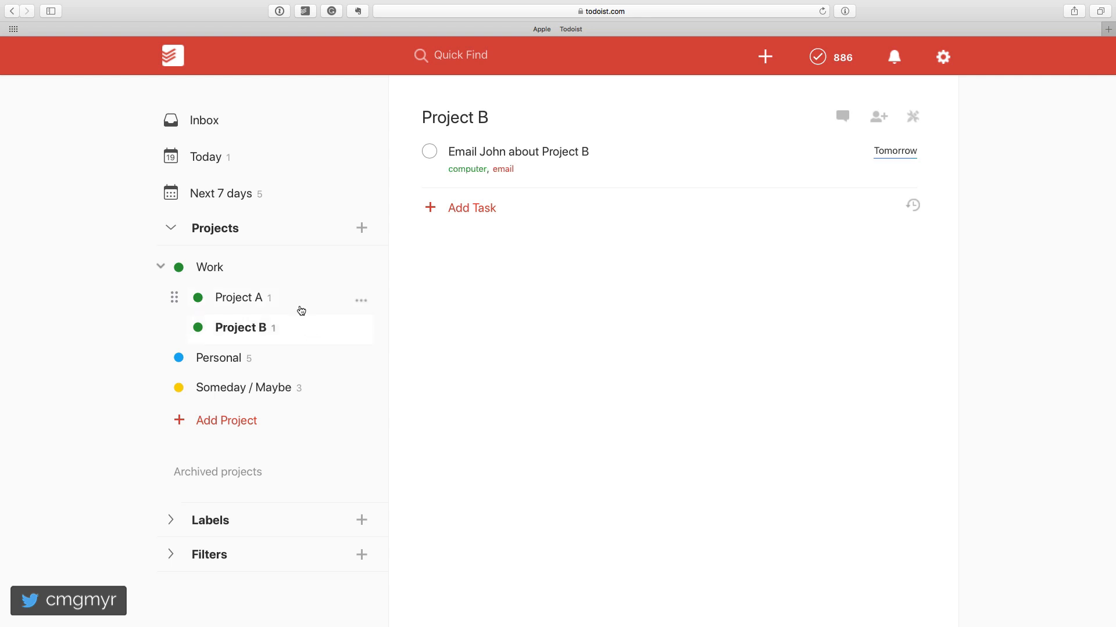
{"action": "left_click", "coordinate": [299, 308]}
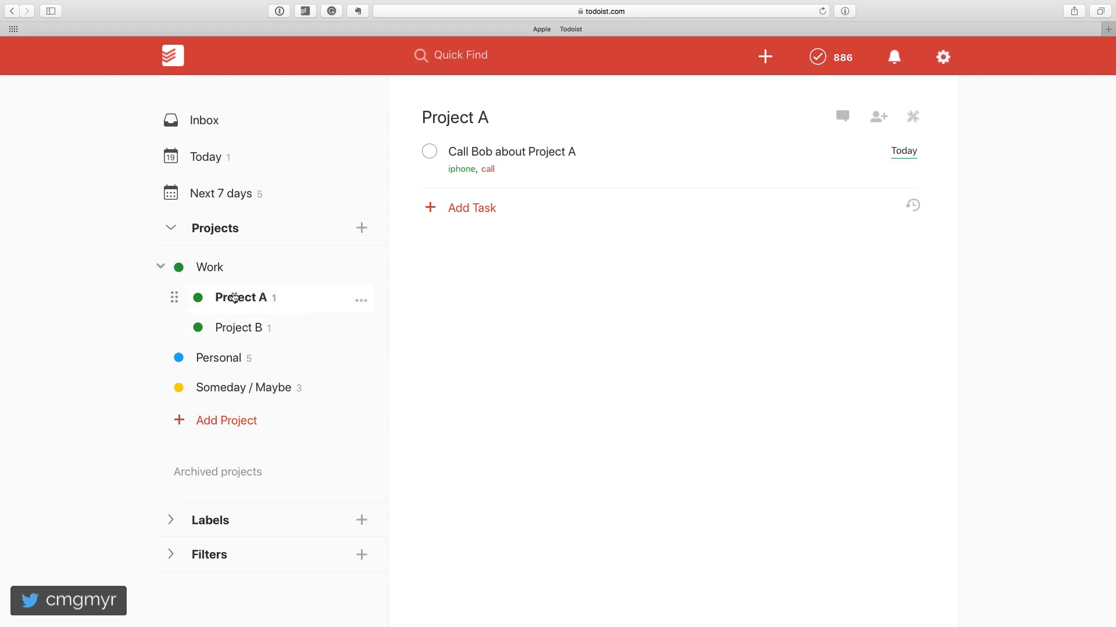
{"action": "left_click", "coordinate": [218, 281]}
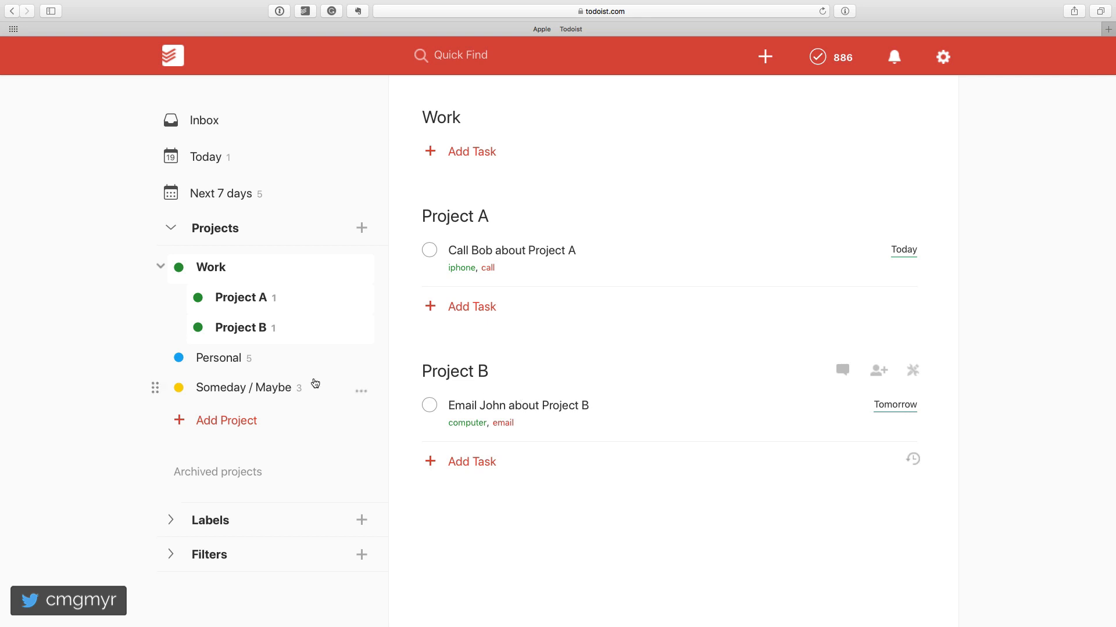
Review the tasks in the Personal and Someday / Maybe projects and collapse the Work project's subprojects.
{"action": "left_click", "coordinate": [283, 364]}
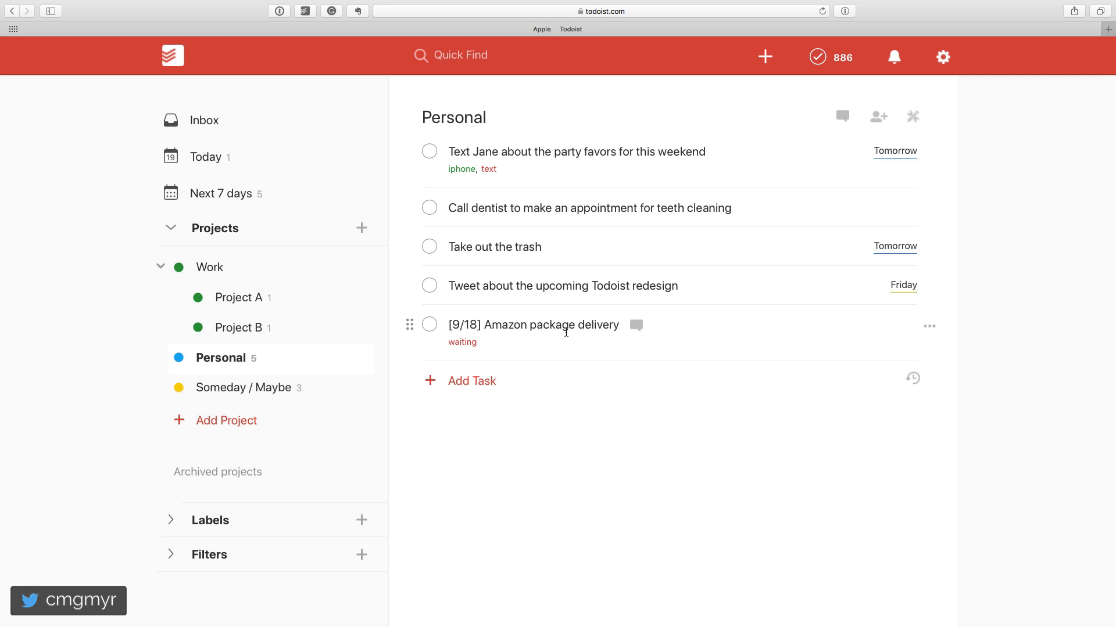
{"action": "left_click", "coordinate": [312, 396]}
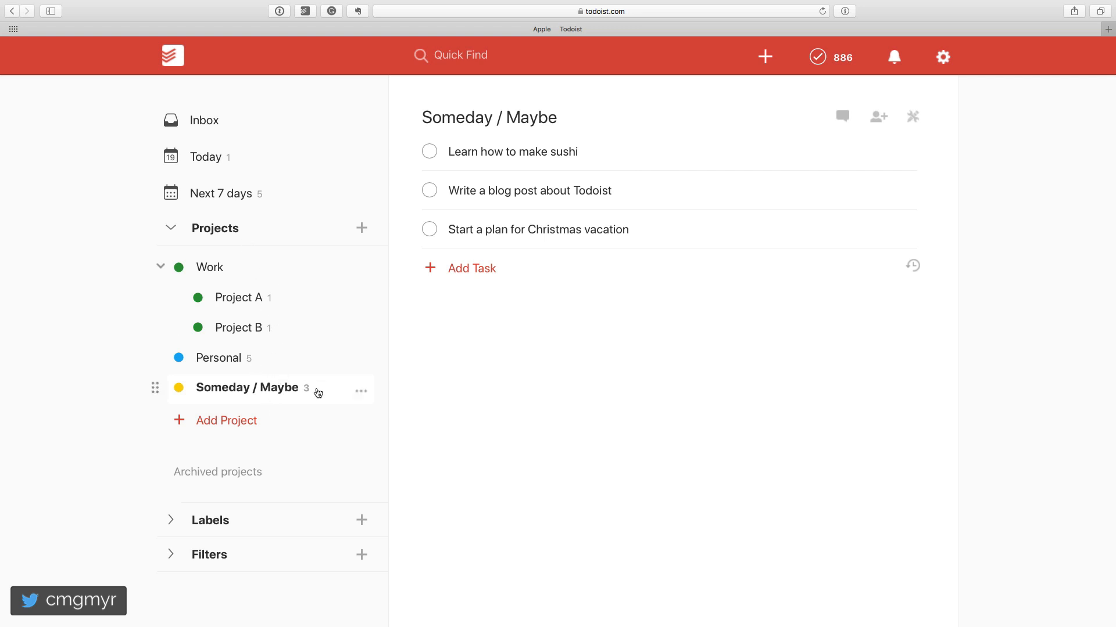
{"action": "left_click", "coordinate": [161, 266]}
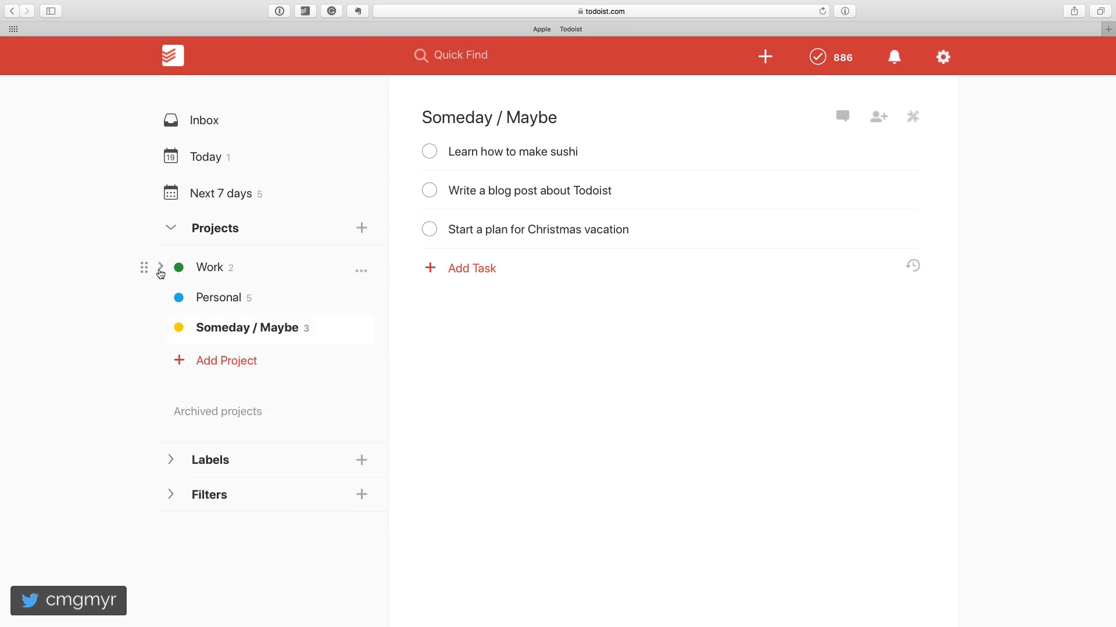
Examine the full list of labels, then collapse both the Labels and Projects sections.
{"action": "left_click", "coordinate": [168, 459]}
{"action": "scroll", "coordinate": [305, 383], "scroll_direction": "down", "scroll_amount": 3}
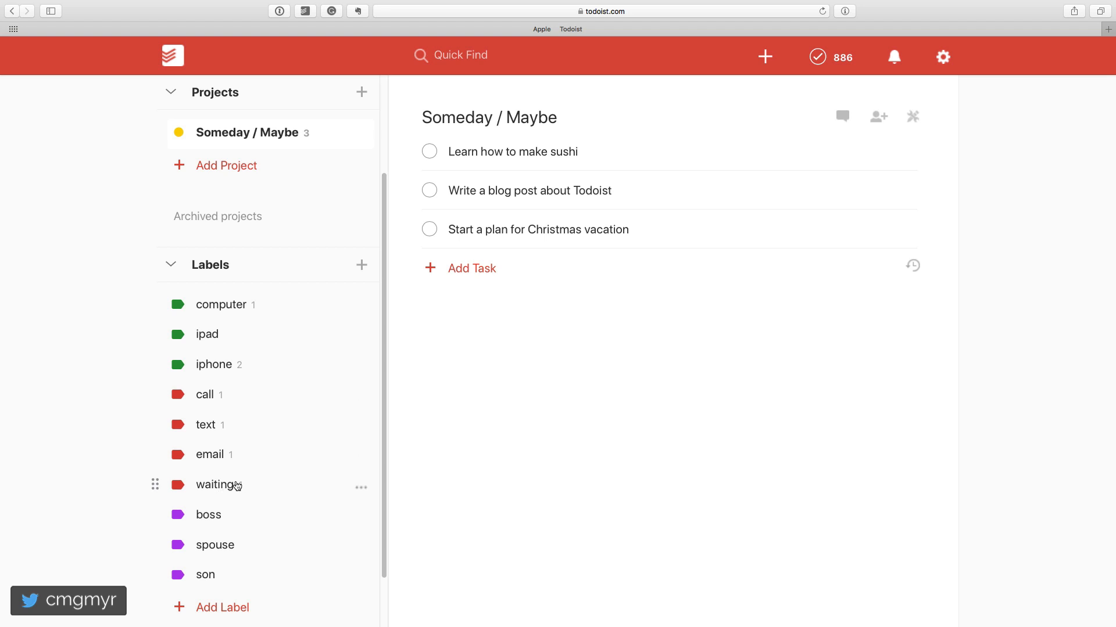
{"action": "left_click", "coordinate": [175, 270]}
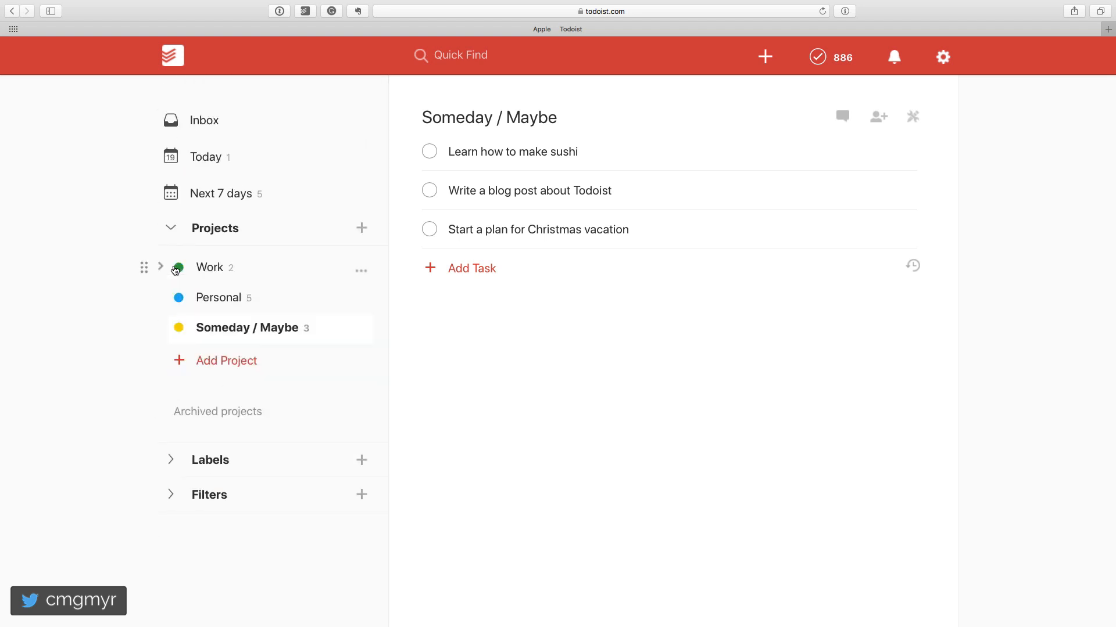
{"action": "left_click", "coordinate": [162, 268]}
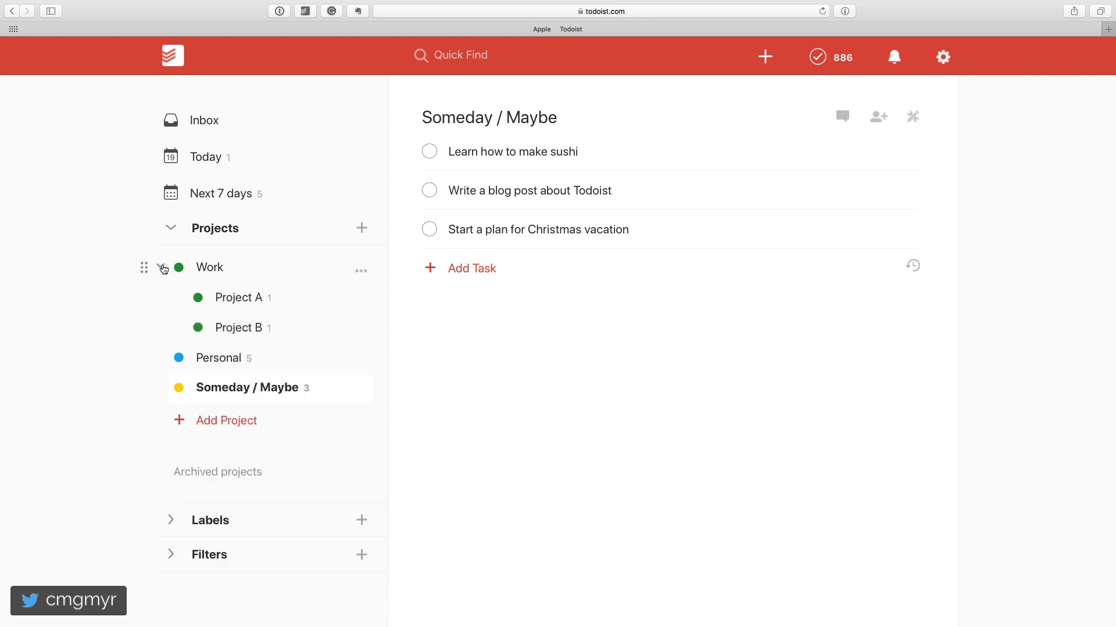
{"action": "left_click", "coordinate": [162, 267]}
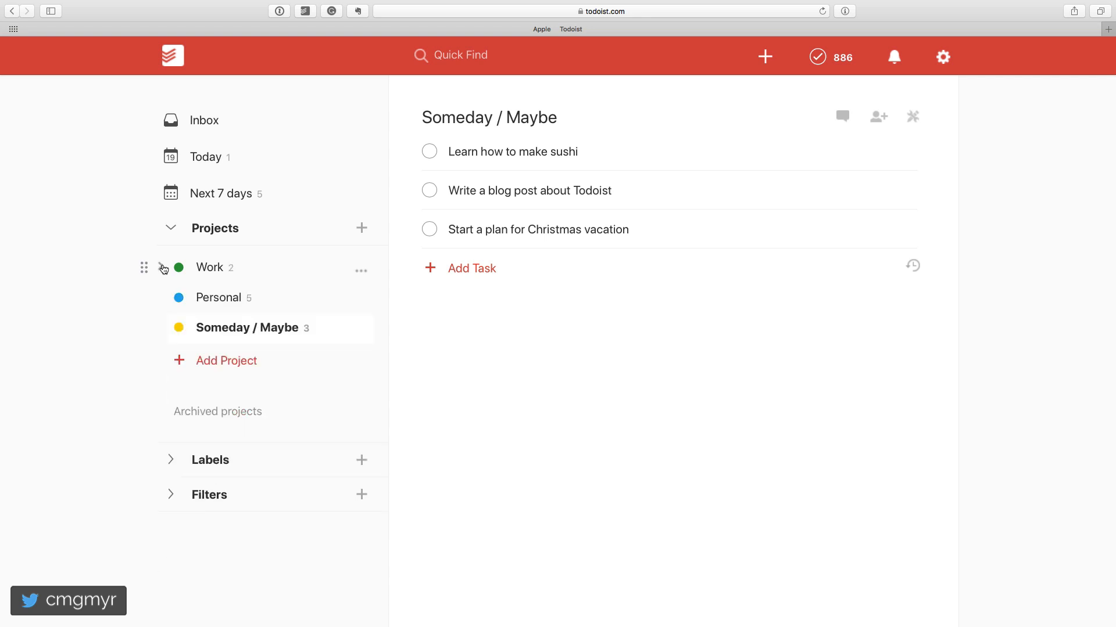
{"action": "left_click", "coordinate": [171, 233]}
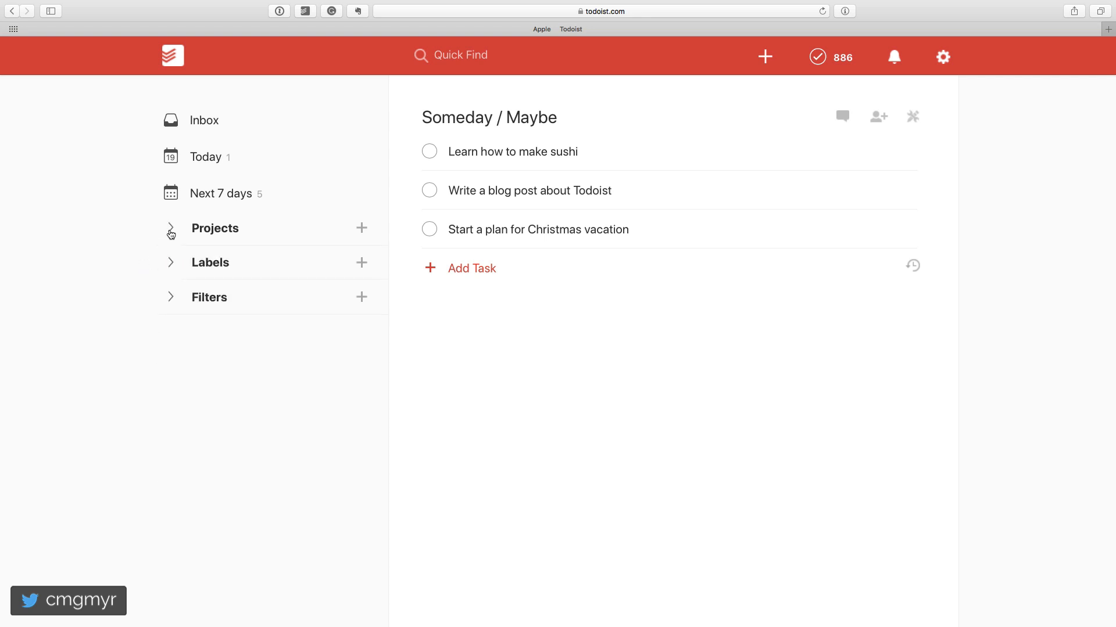
Expand the filters and look through all tasks listed by the View all filter.
{"action": "left_click", "coordinate": [171, 298]}
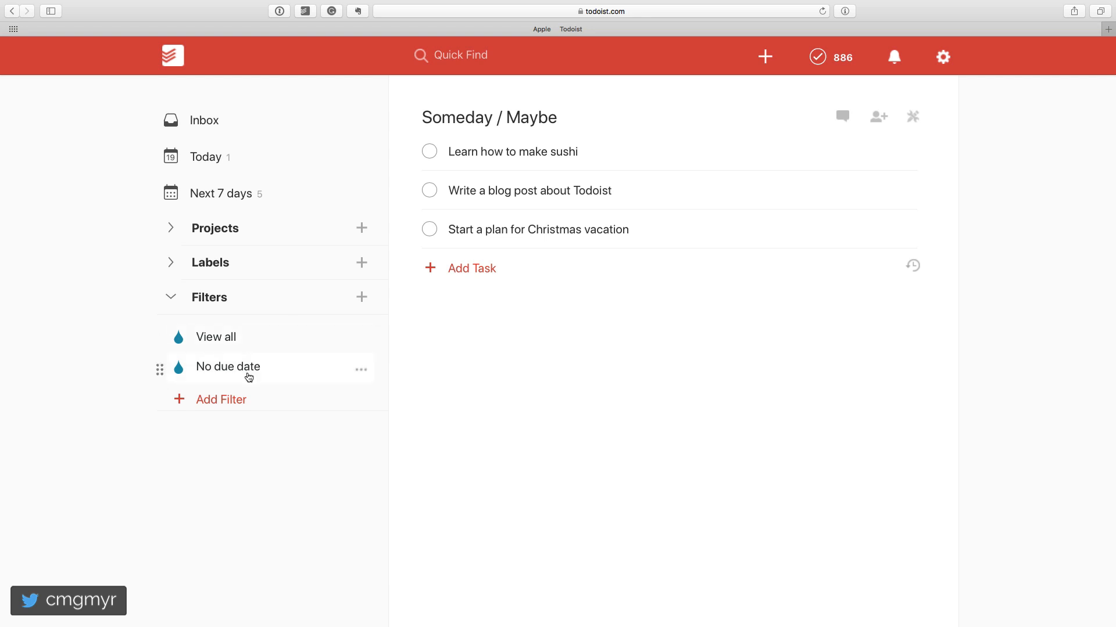
{"action": "left_click", "coordinate": [271, 343]}
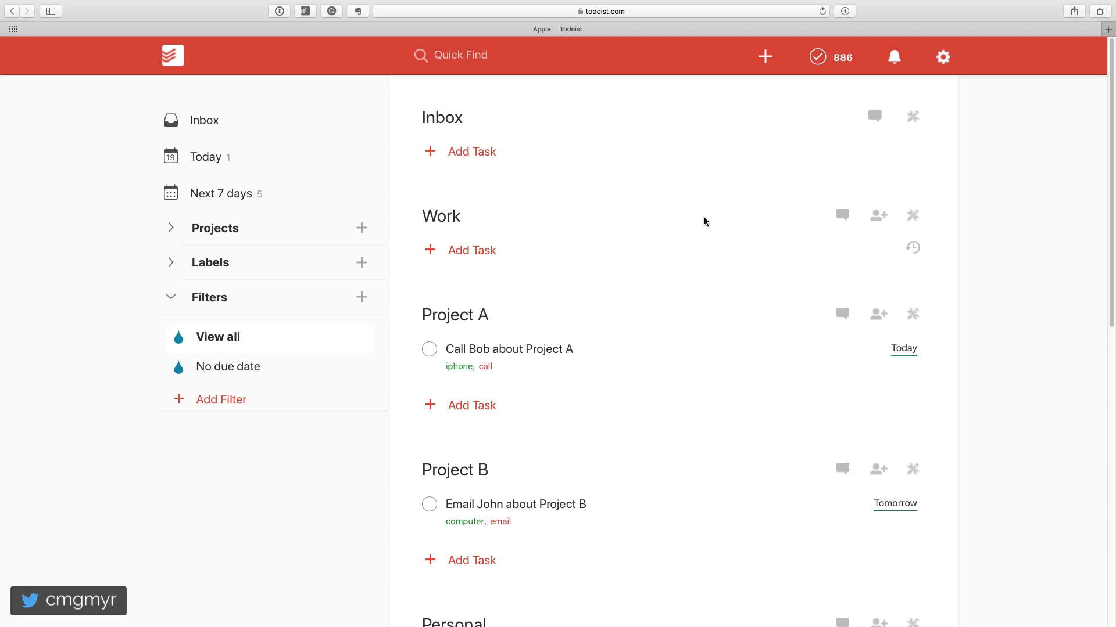
{"action": "scroll", "coordinate": [660, 182], "scroll_direction": "down", "scroll_amount": 5}
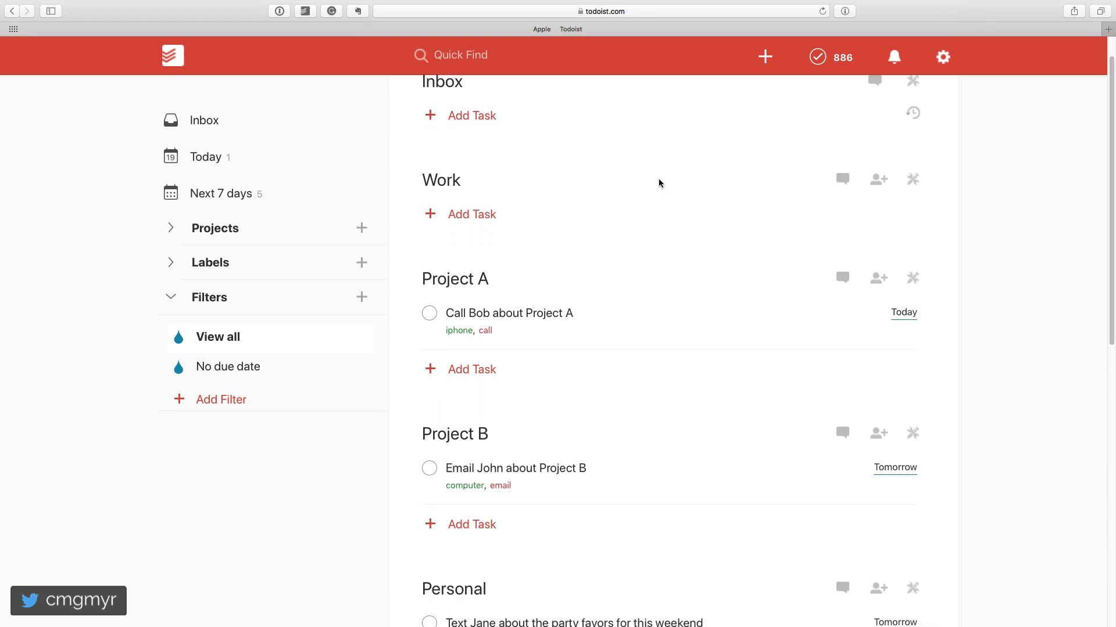
{"action": "scroll", "coordinate": [659, 183], "scroll_direction": "down", "scroll_amount": 10}
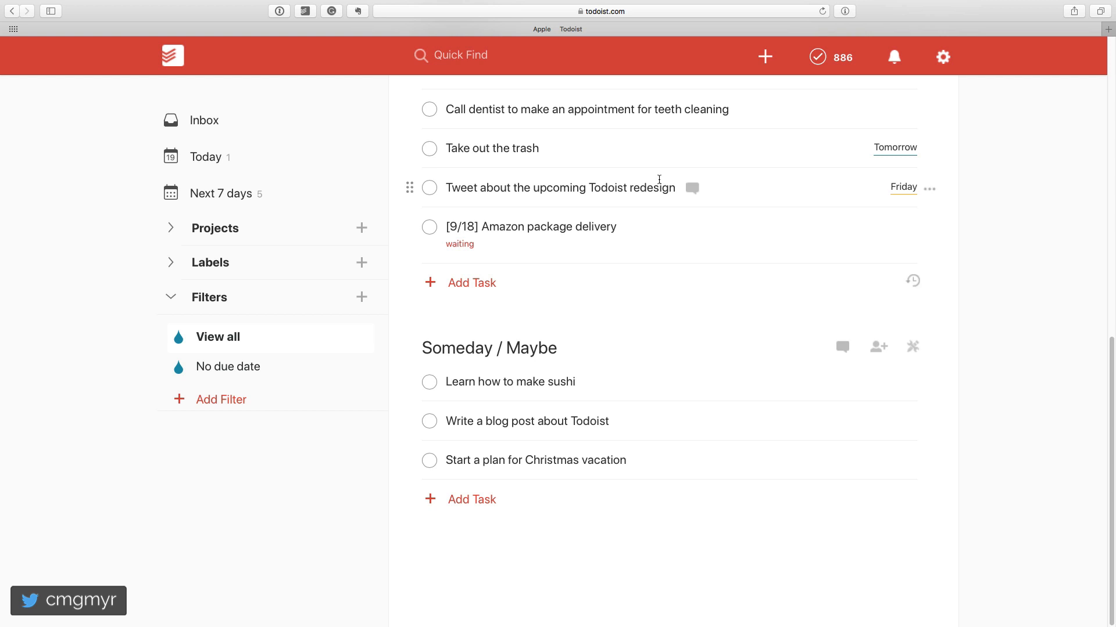
{"action": "scroll", "coordinate": [659, 179], "scroll_direction": "up", "scroll_amount": 15}
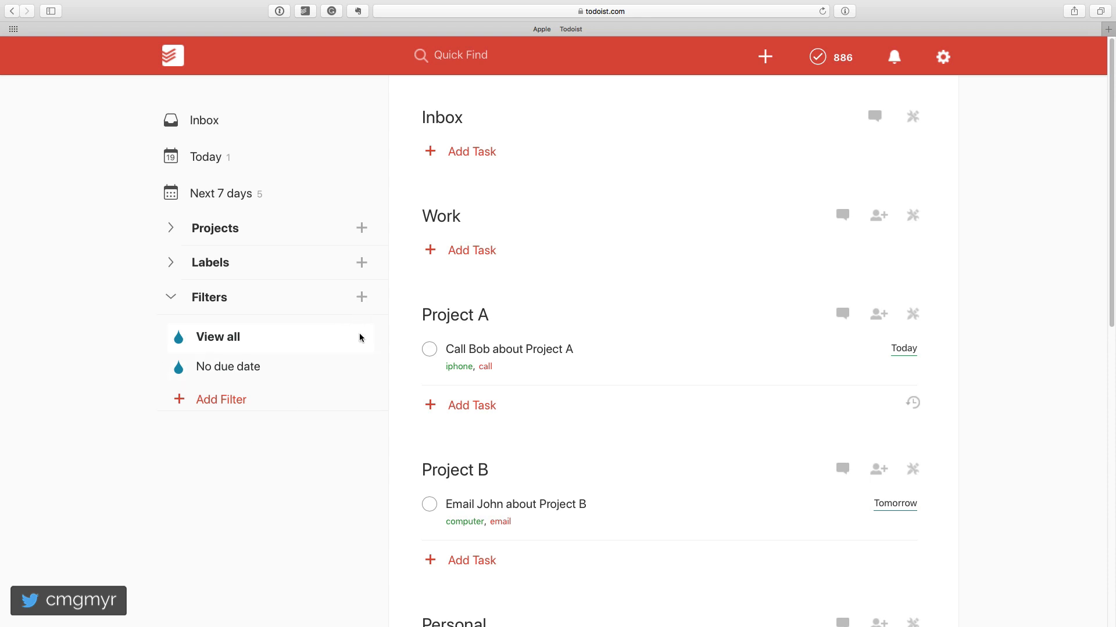
Create a filter named Today with the query "today" and compare it with the built-in Today view.
{"action": "left_click", "coordinate": [235, 400]}
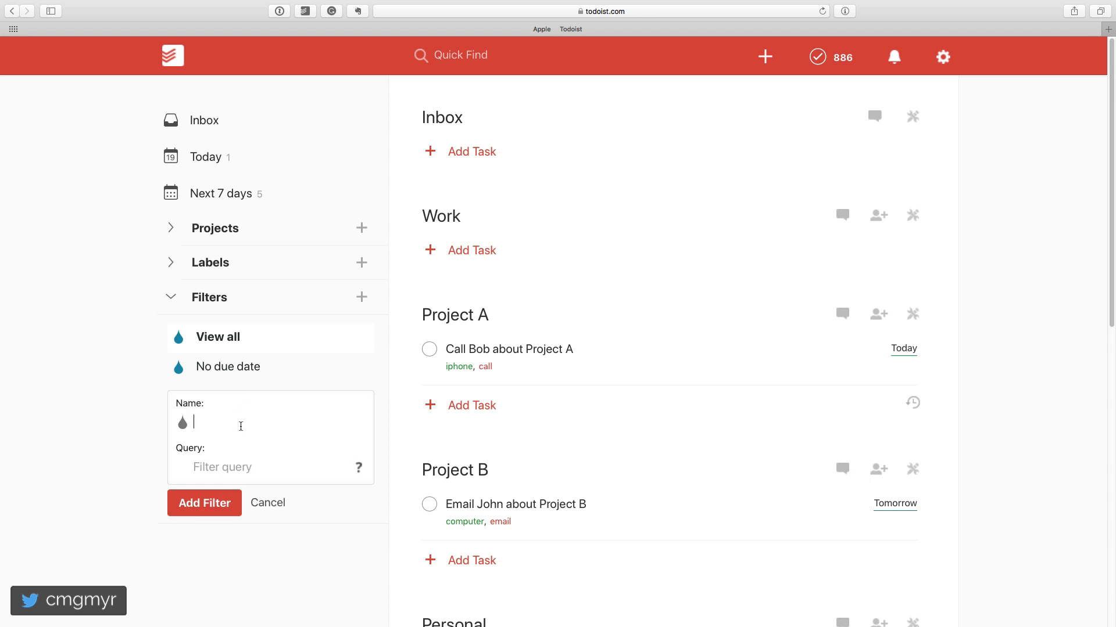
{"action": "type", "text": "Today"}
{"action": "key", "text": "Tab"}
{"action": "type", "text": "to"}
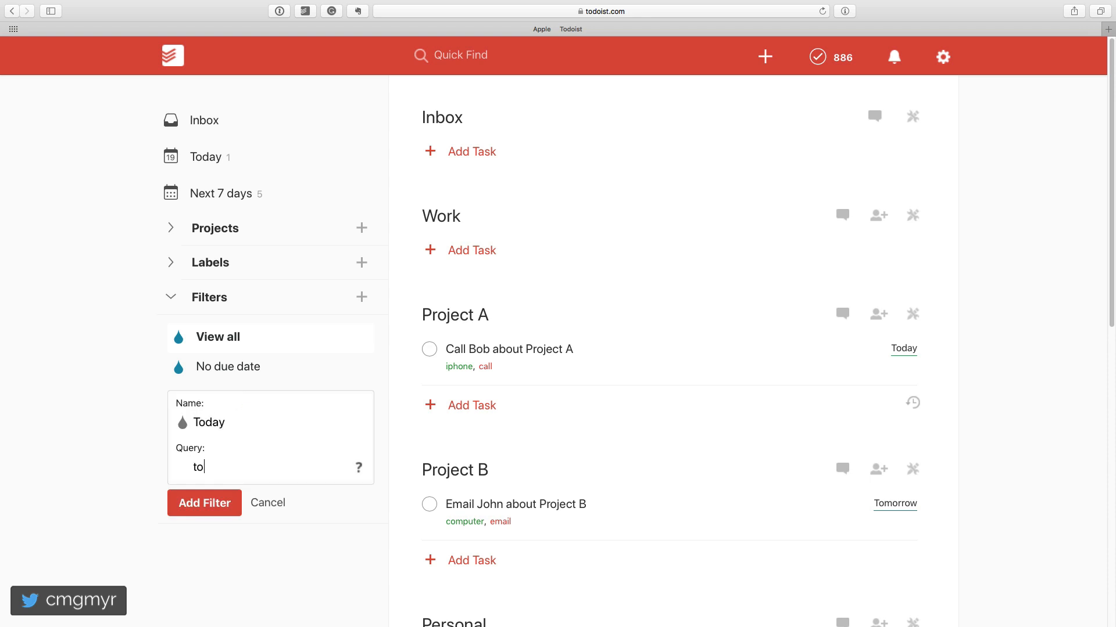
{"action": "type", "text": "day"}
{"action": "left_click", "coordinate": [208, 504]}
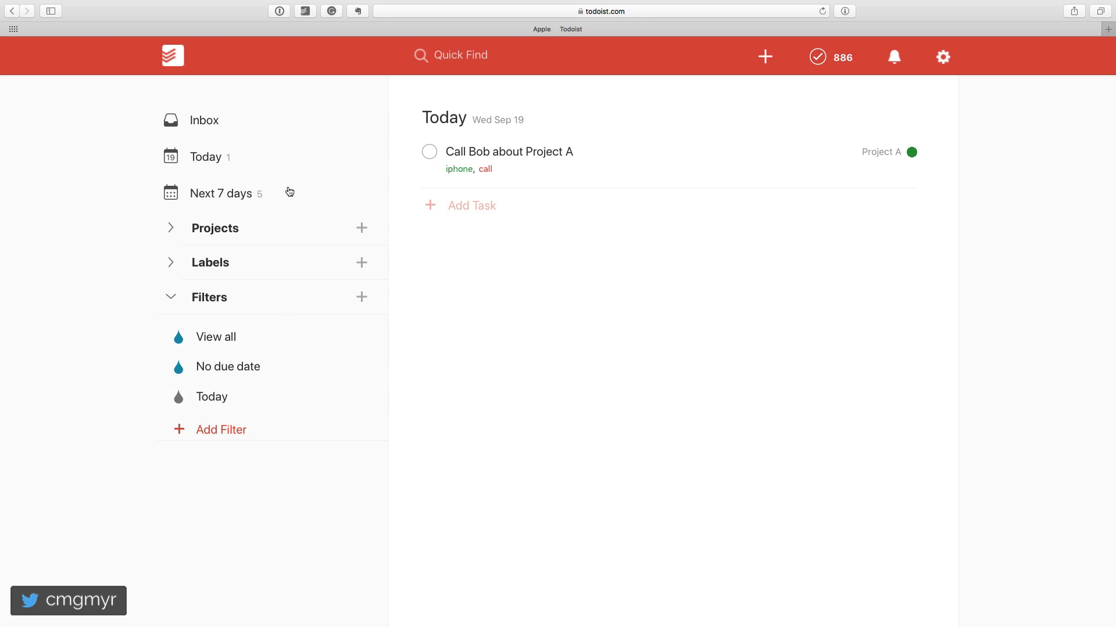
{"action": "left_click", "coordinate": [271, 163]}
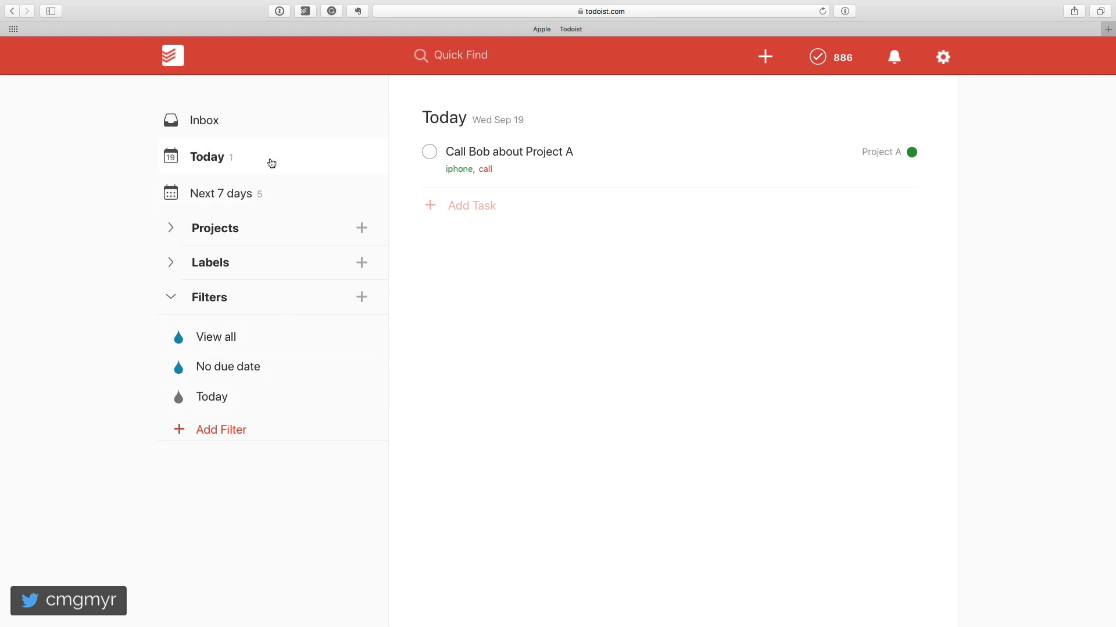
{"action": "left_click", "coordinate": [247, 398]}
Rename the custom Today filter to Dashboard and set its query to "overdue, today, #inbox".
{"action": "left_click", "coordinate": [363, 401]}
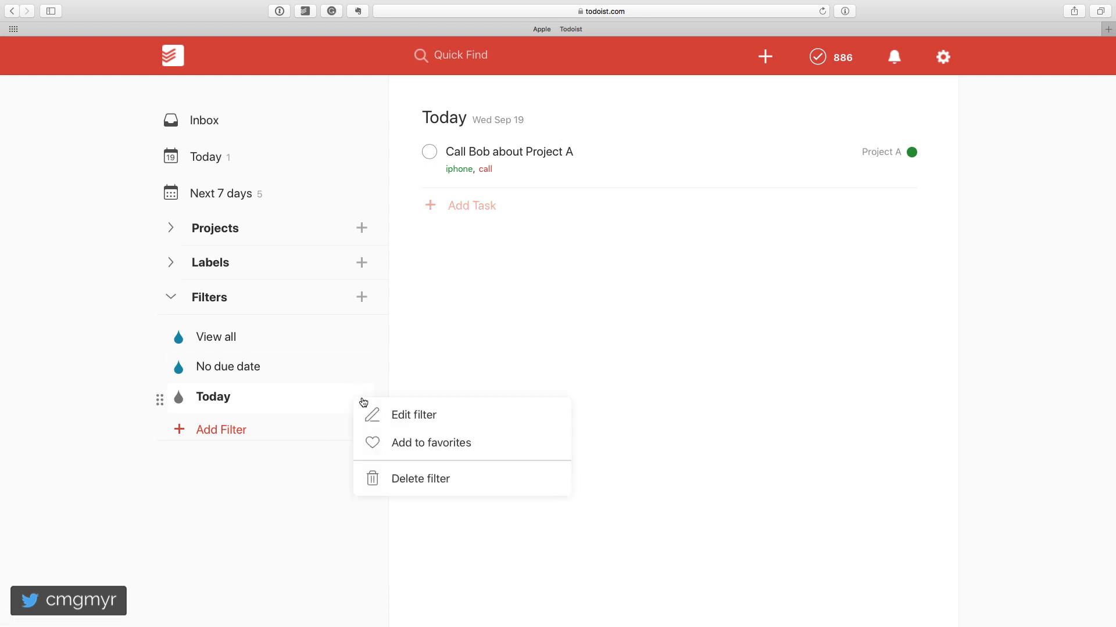
{"action": "left_click", "coordinate": [440, 425]}
{"action": "double_click", "coordinate": [229, 425]}
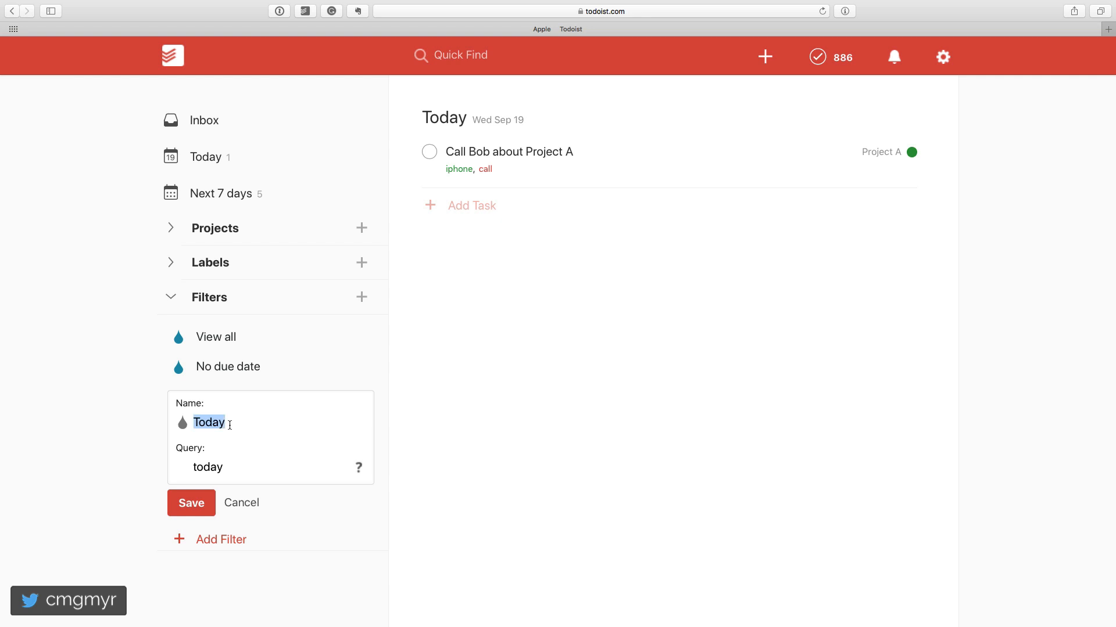
{"action": "type", "text": "Dashbo"}
{"action": "key", "text": "BackSpace"}
{"action": "key", "text": "BackSpace"}
{"action": "key", "text": "BackSpace"}
{"action": "type", "text": "hboard"}
{"action": "type", "text": "ov"}
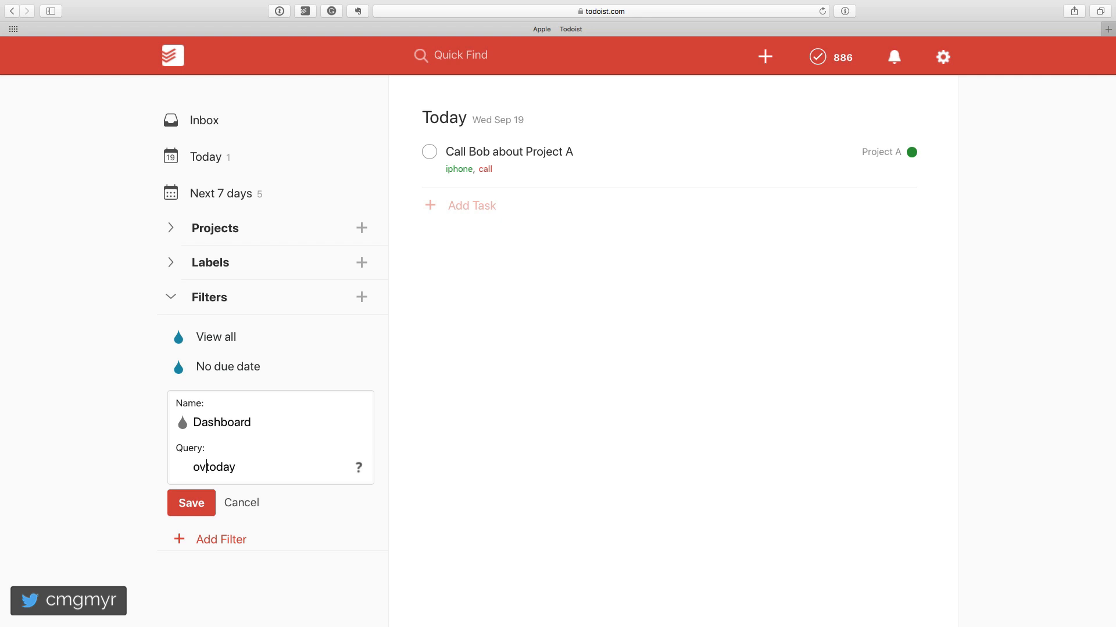
{"action": "type", "text": "erdue, today, #inbox"}
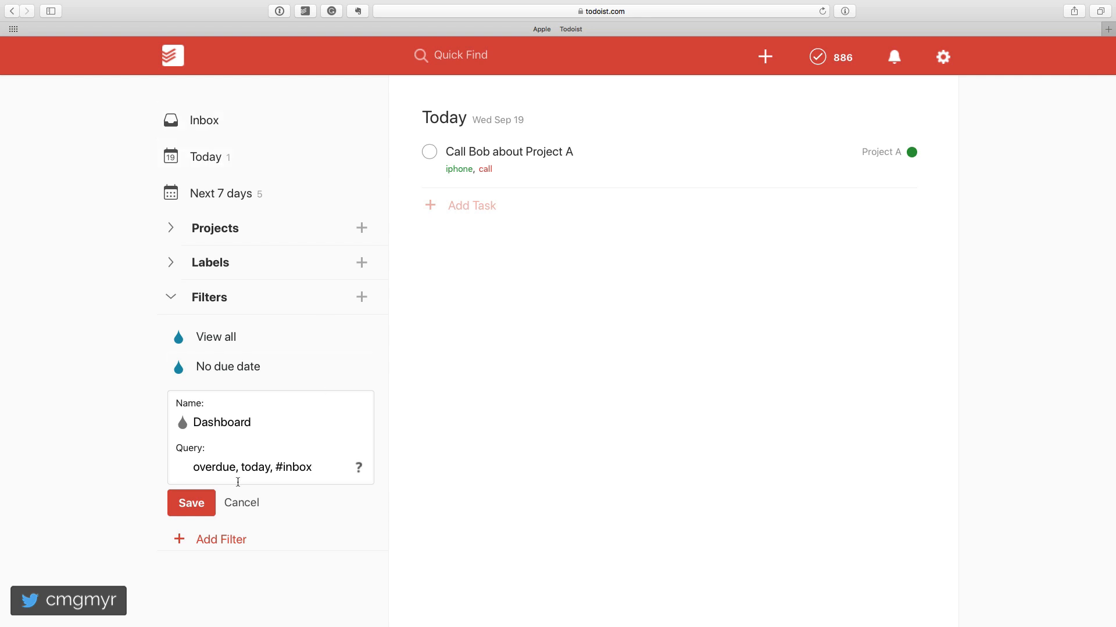
{"action": "left_click", "coordinate": [192, 503]}
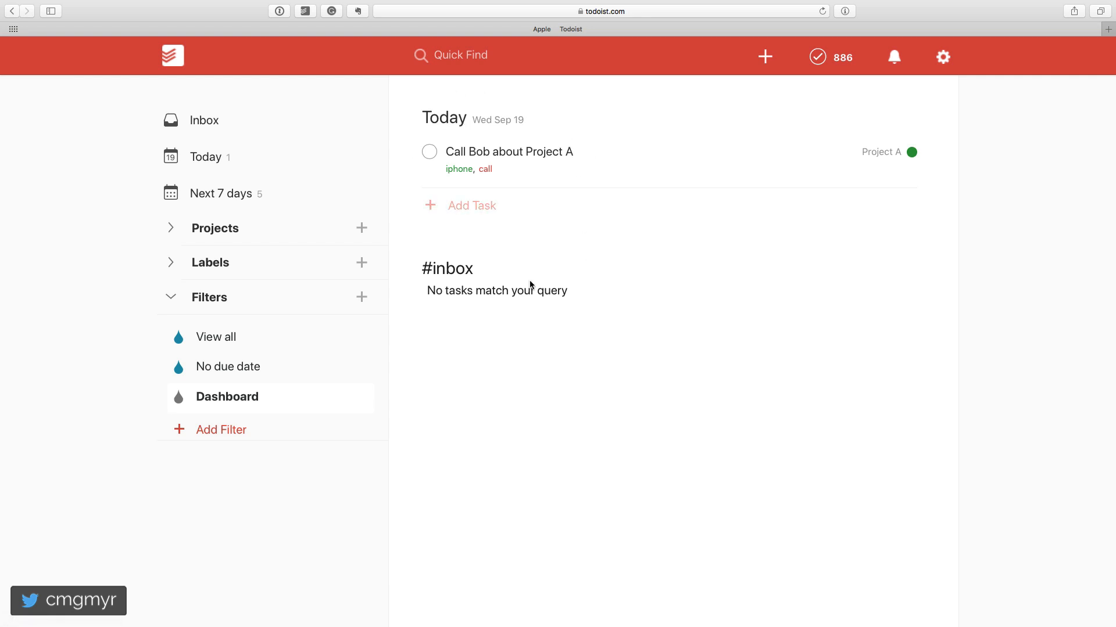
Add the task "Edit youtube video" to the Inbox and check the Dashboard filter's list.
{"action": "left_click", "coordinate": [286, 126]}
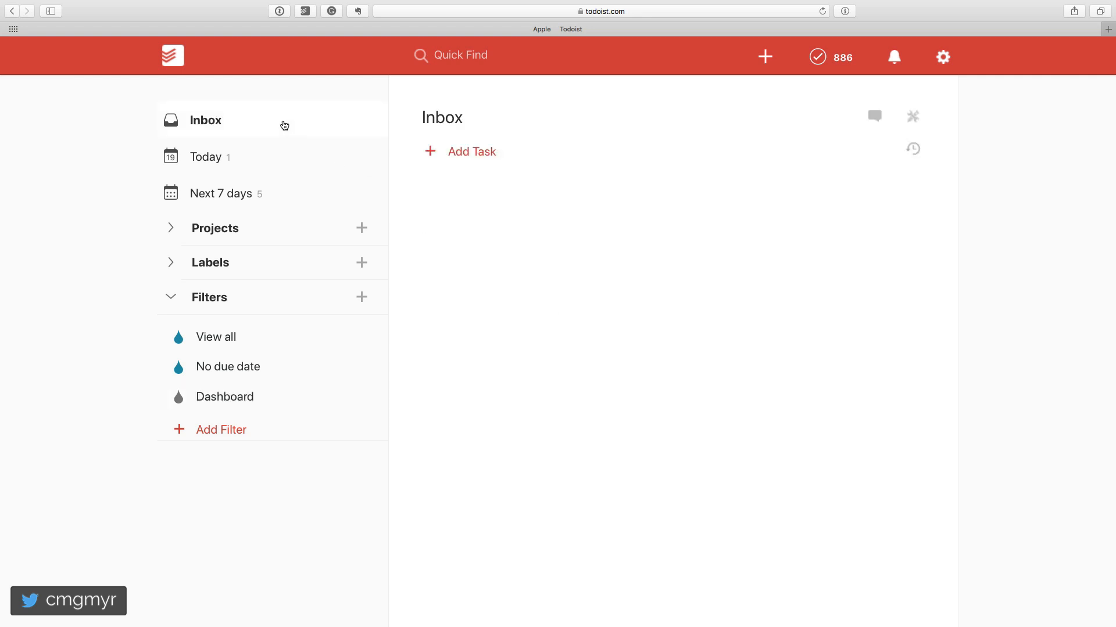
{"action": "left_click", "coordinate": [483, 150]}
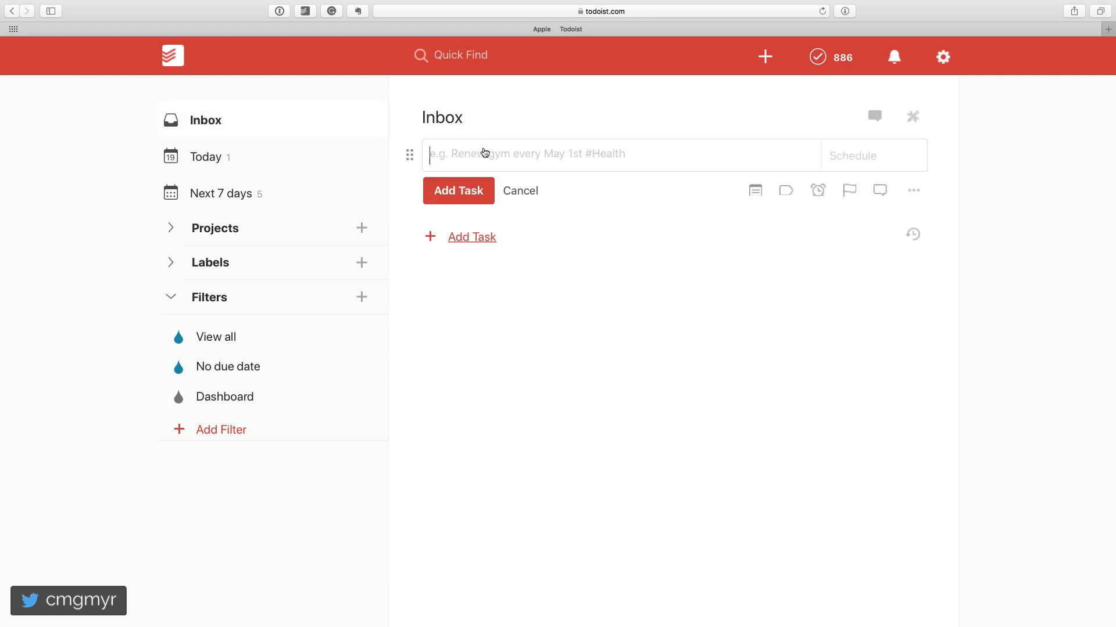
{"action": "type", "text": "Edit"}
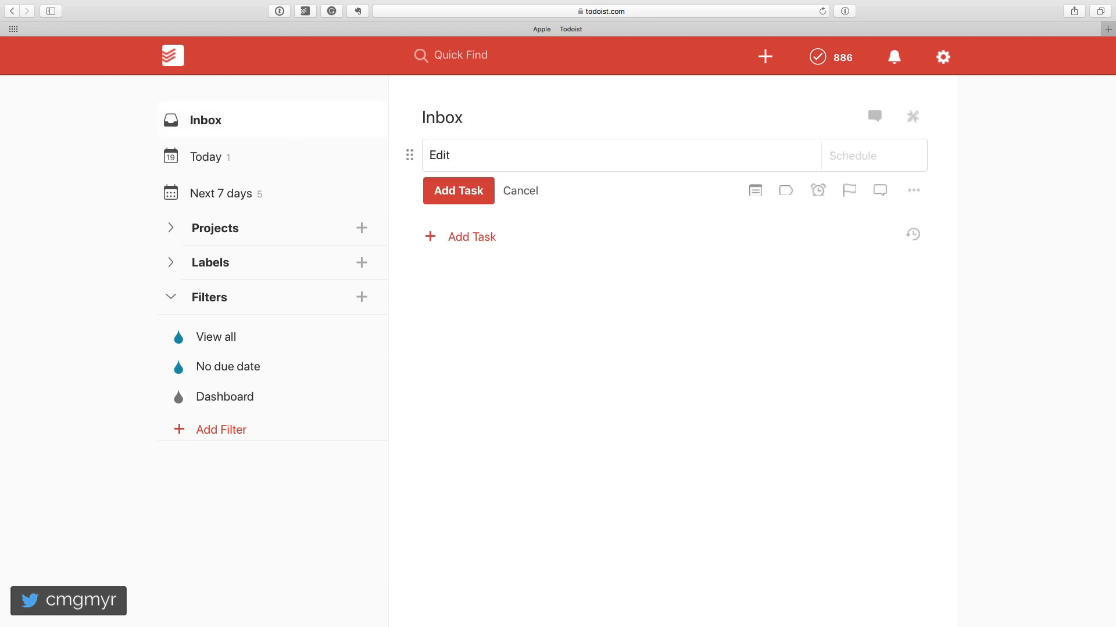
{"action": "type", "text": " youtube video"}
{"action": "key", "text": "Return"}
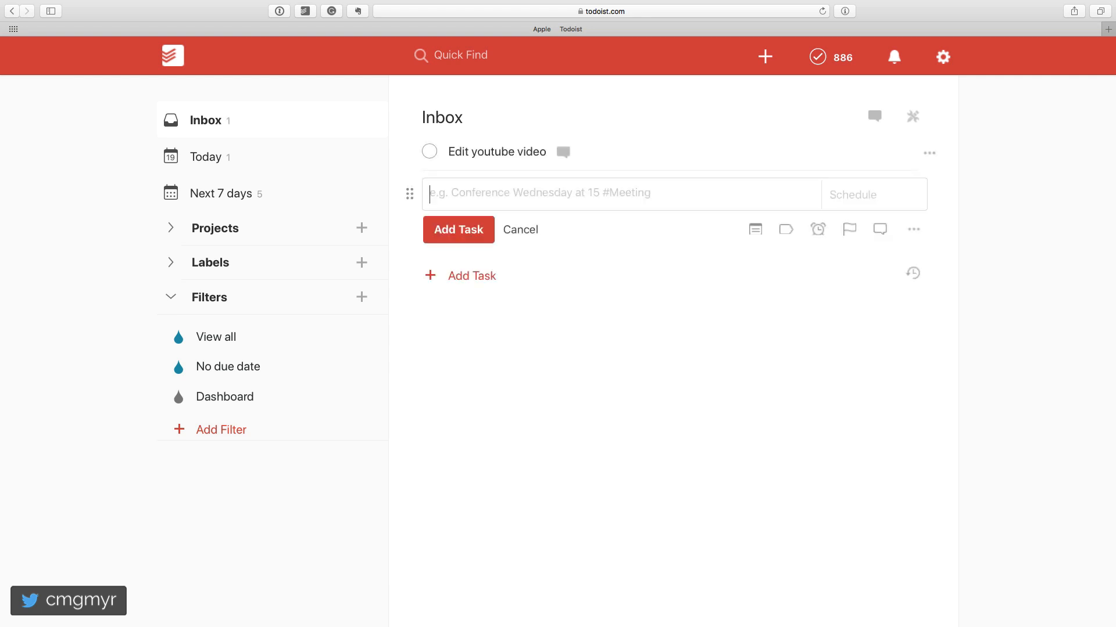
{"action": "left_click", "coordinate": [245, 405]}
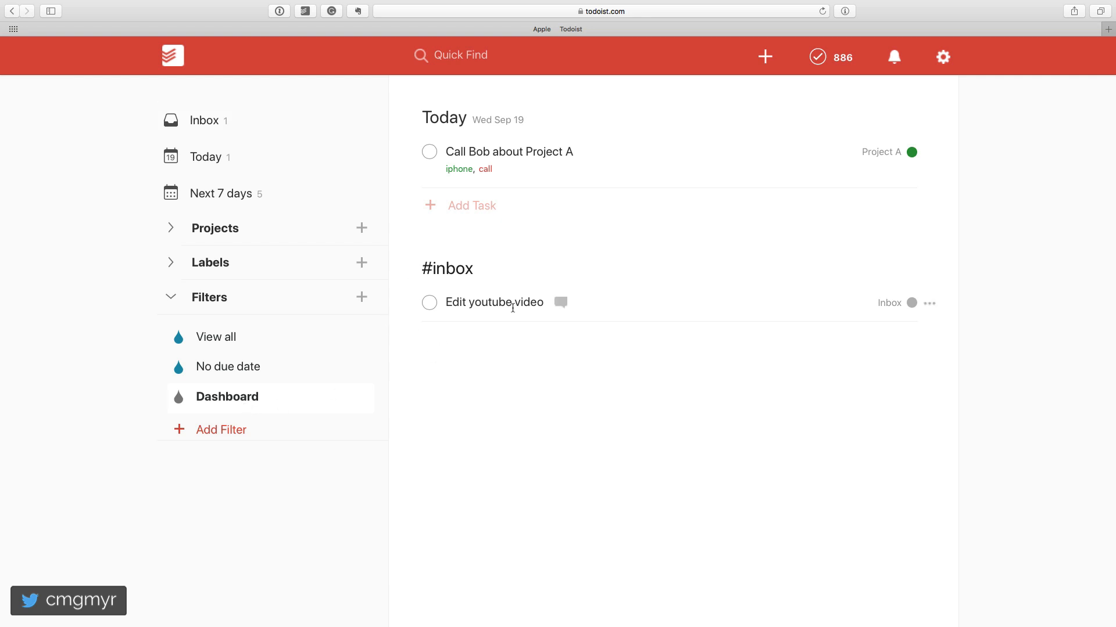
{"action": "left_click", "coordinate": [363, 397]}
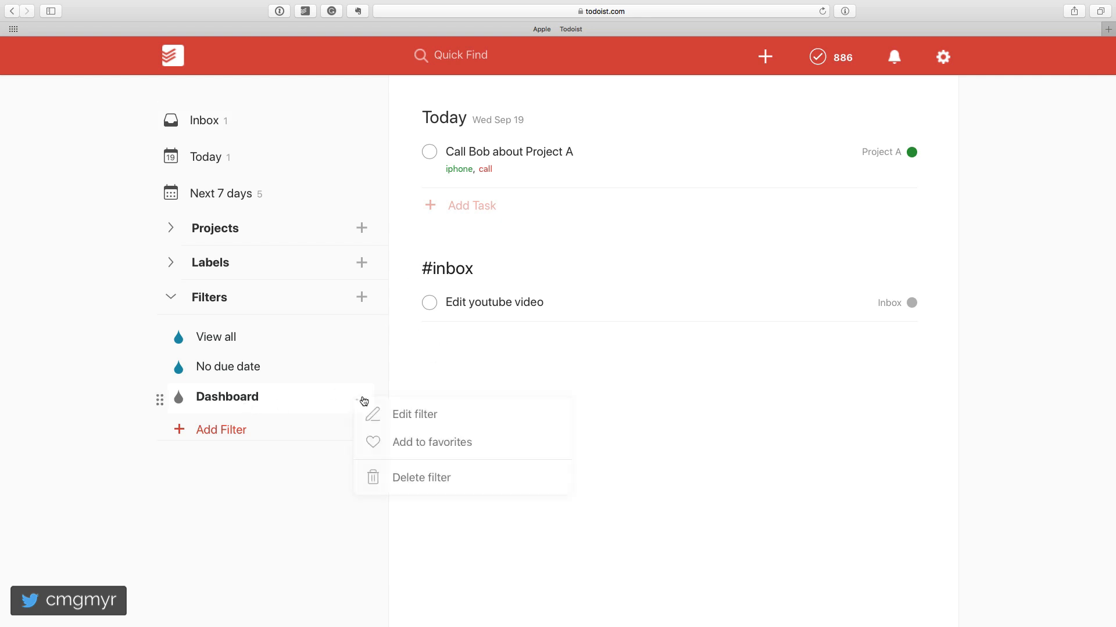
{"action": "left_click", "coordinate": [441, 419]}
{"action": "key", "text": "Tab"}
{"action": "key", "text": "Left"}
{"action": "key", "text": "Left"}
{"action": "key", "text": "Left"}
{"action": "key", "text": "Left"}
{"action": "key", "text": "Left"}
{"action": "key", "text": "Left"}
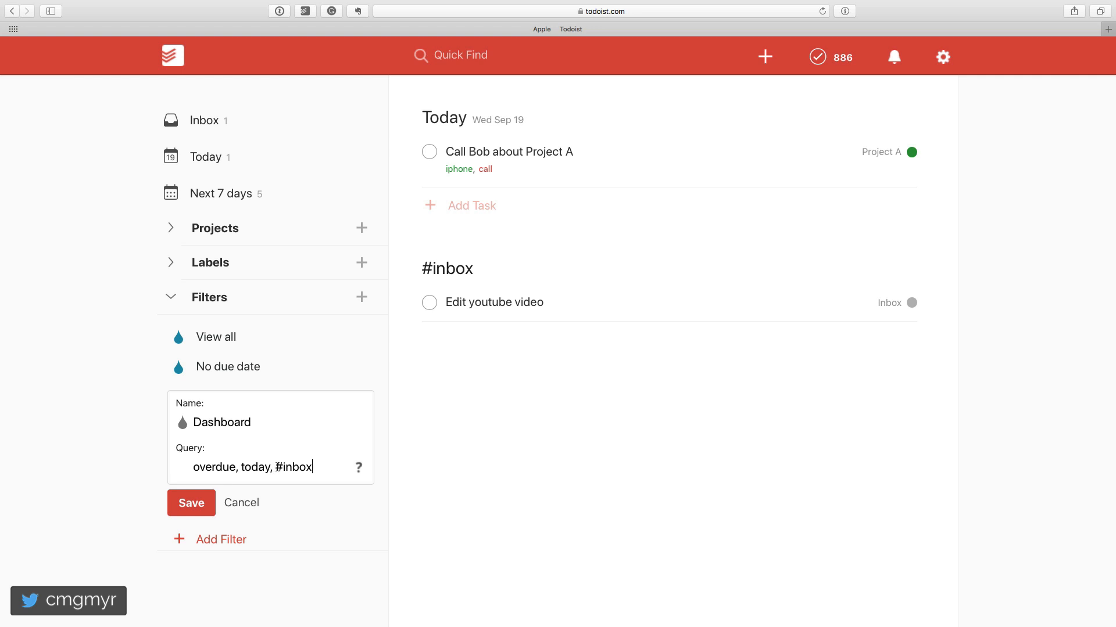
{"action": "key", "text": "shift+Right"}
{"action": "key", "text": "Right"}
{"action": "key", "text": "Right"}
{"action": "key", "text": "Right"}
{"action": "key", "text": "Right"}
{"action": "key", "text": "Right"}
{"action": "key", "text": "Right"}
{"action": "type", "text": ", @waiting"}
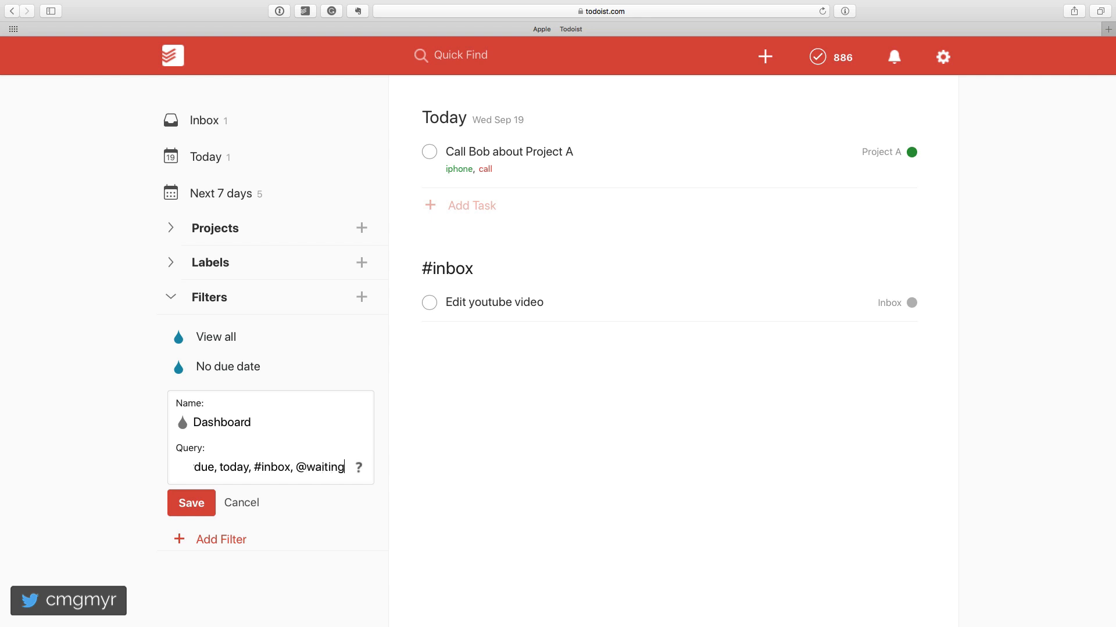
{"action": "left_click", "coordinate": [200, 503]}
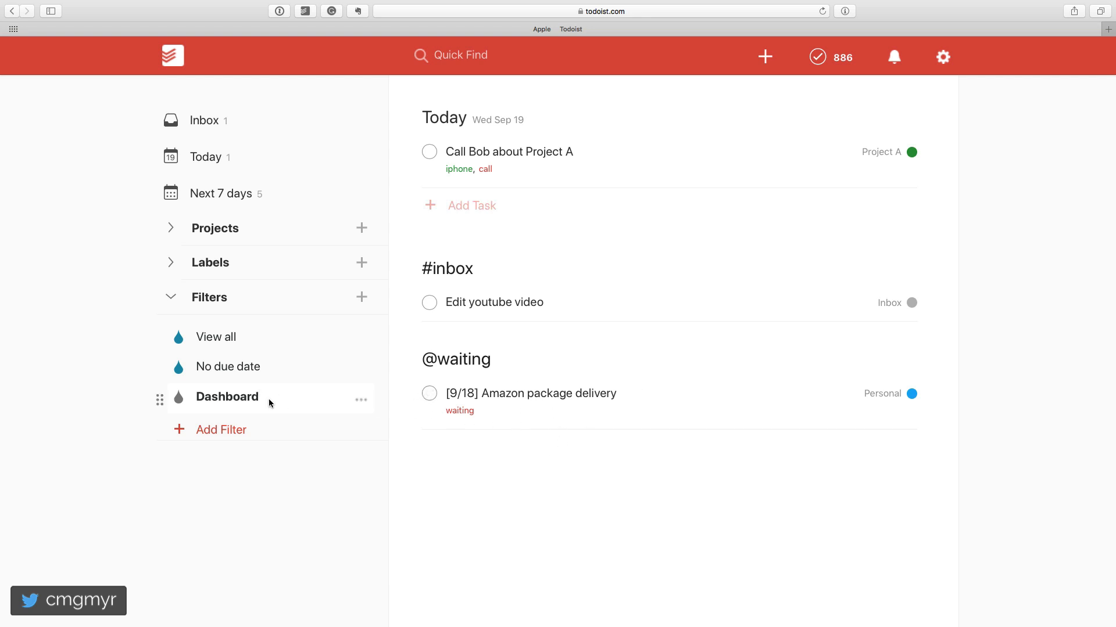
View the Today list and open the query help page from the Dashboard filter's edit form.
{"action": "left_click", "coordinate": [302, 165]}
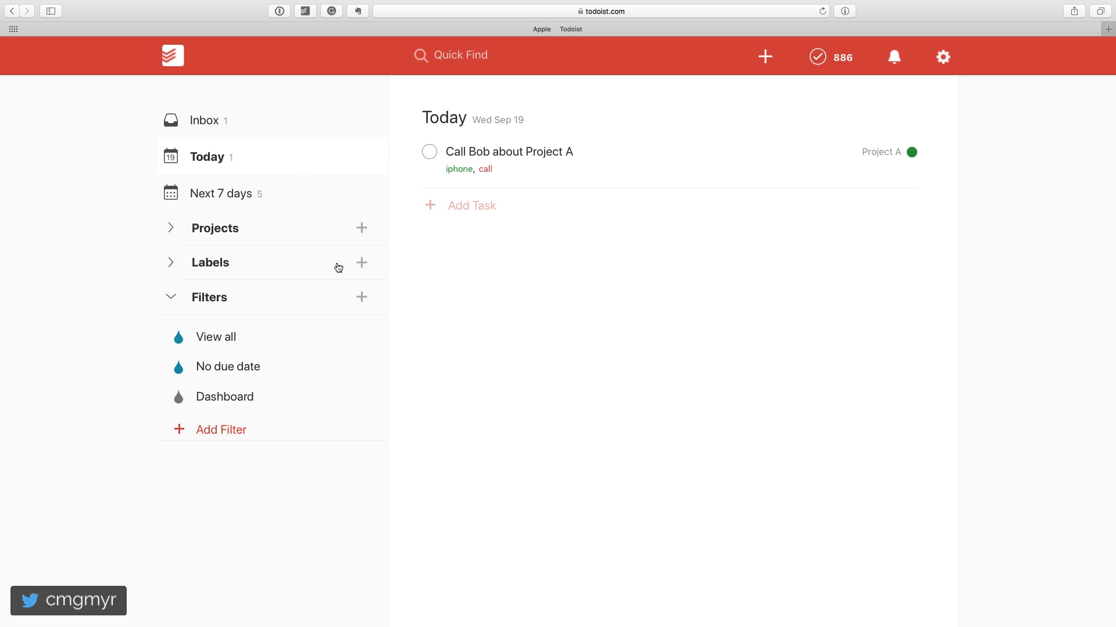
{"action": "left_click", "coordinate": [360, 402]}
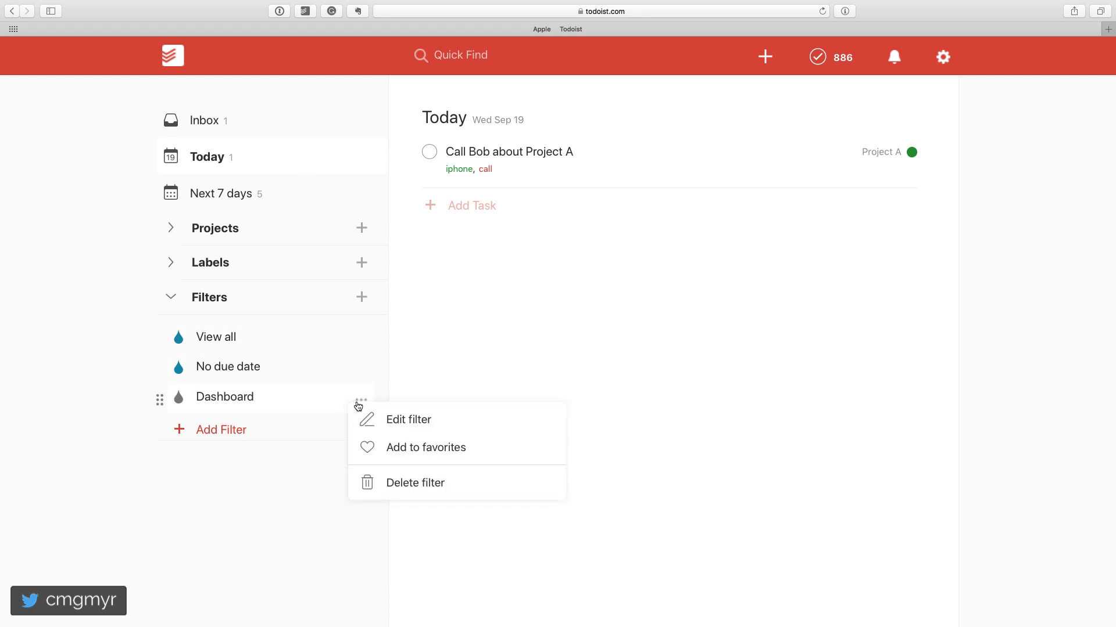
{"action": "left_click", "coordinate": [366, 420]}
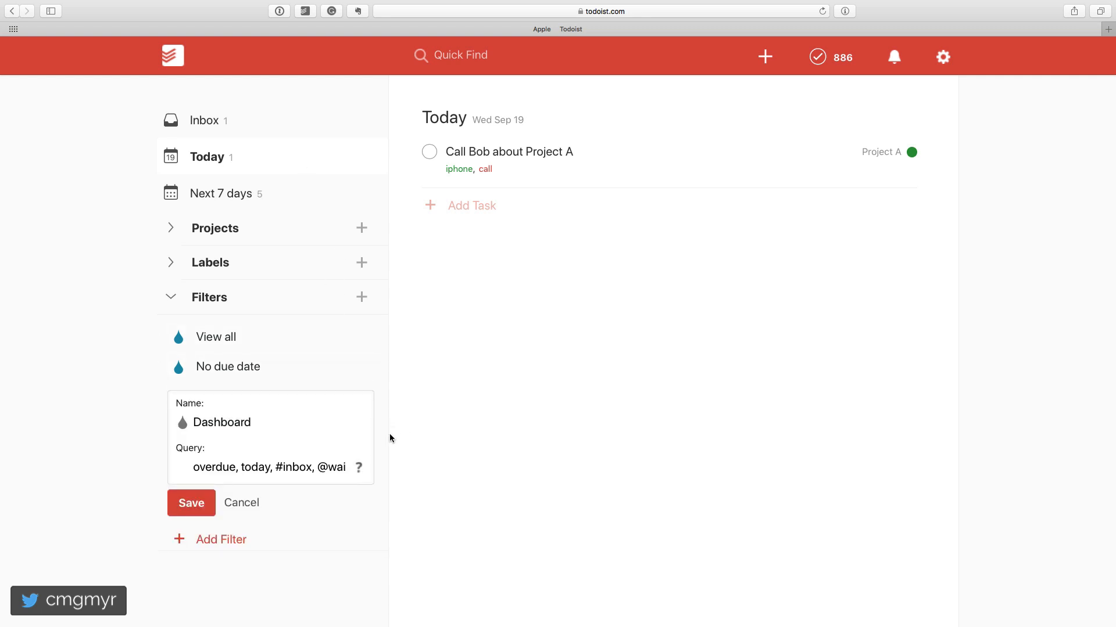
{"action": "left_click", "coordinate": [359, 469]}
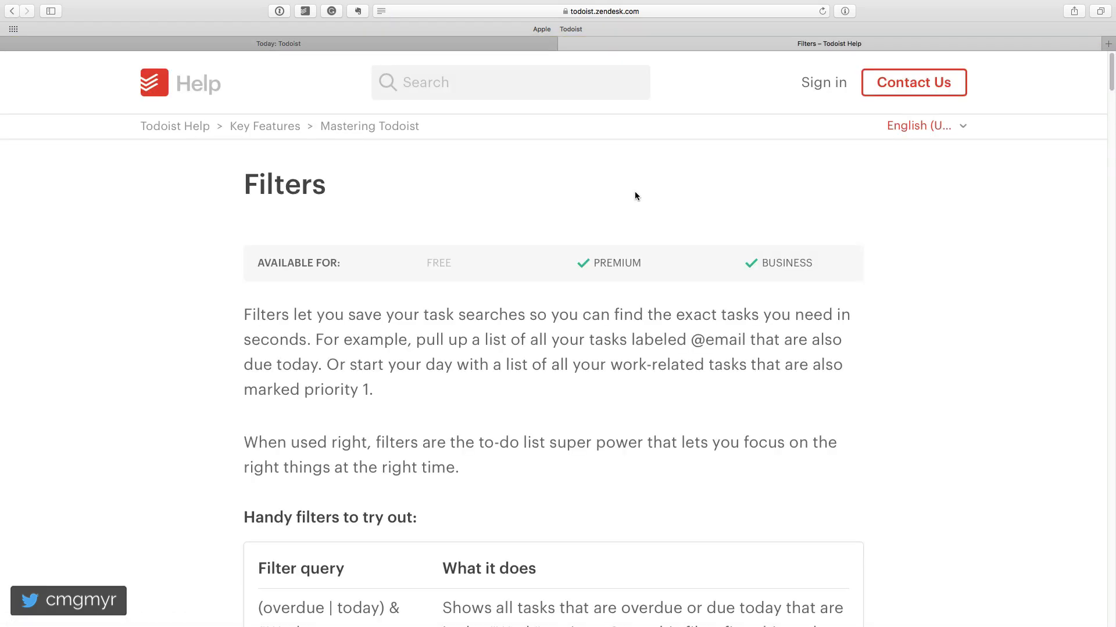
Read through the Filters help article's example queries, its instructions for creating and editing filters, and the list of query types.
{"action": "scroll", "coordinate": [635, 195], "scroll_direction": "down", "scroll_amount": 5}
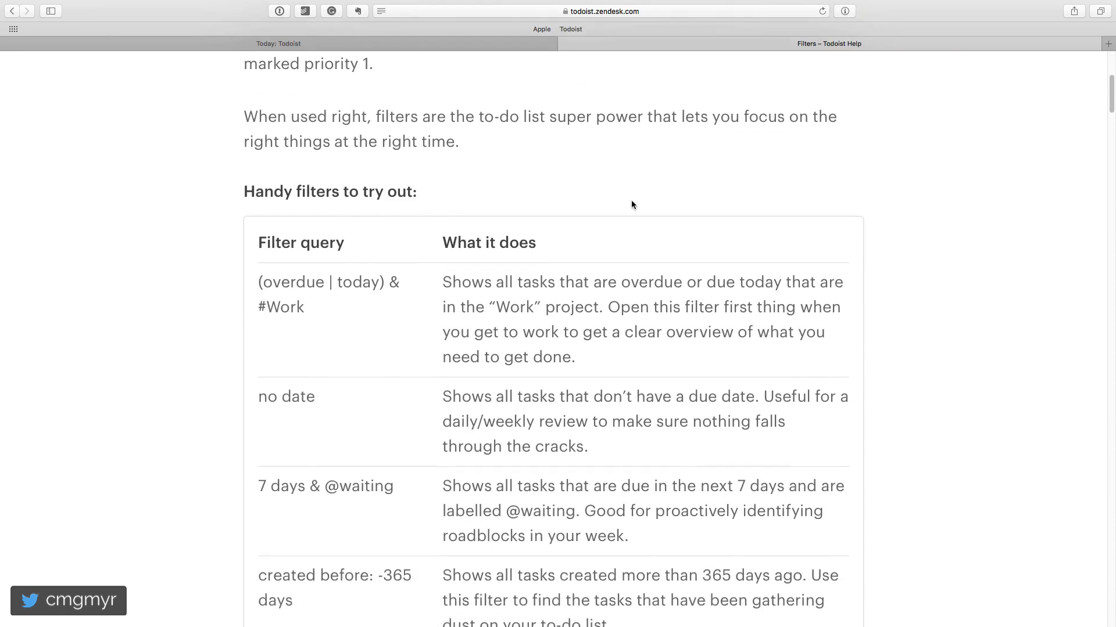
{"action": "scroll", "coordinate": [358, 400], "scroll_direction": "down", "scroll_amount": 3}
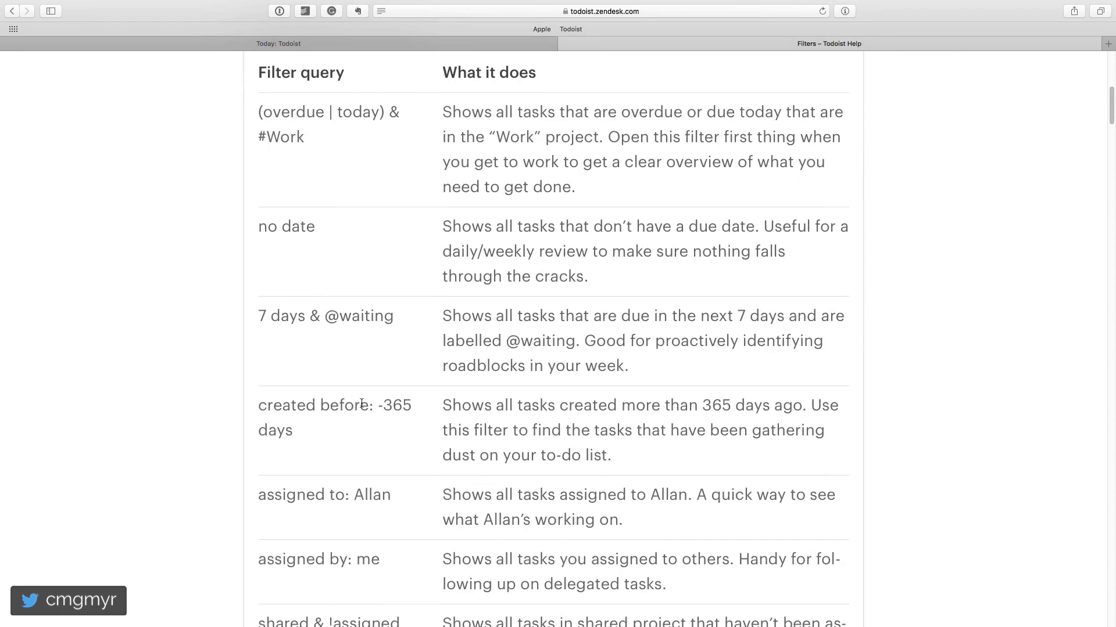
{"action": "scroll", "coordinate": [603, 380], "scroll_direction": "down", "scroll_amount": 12}
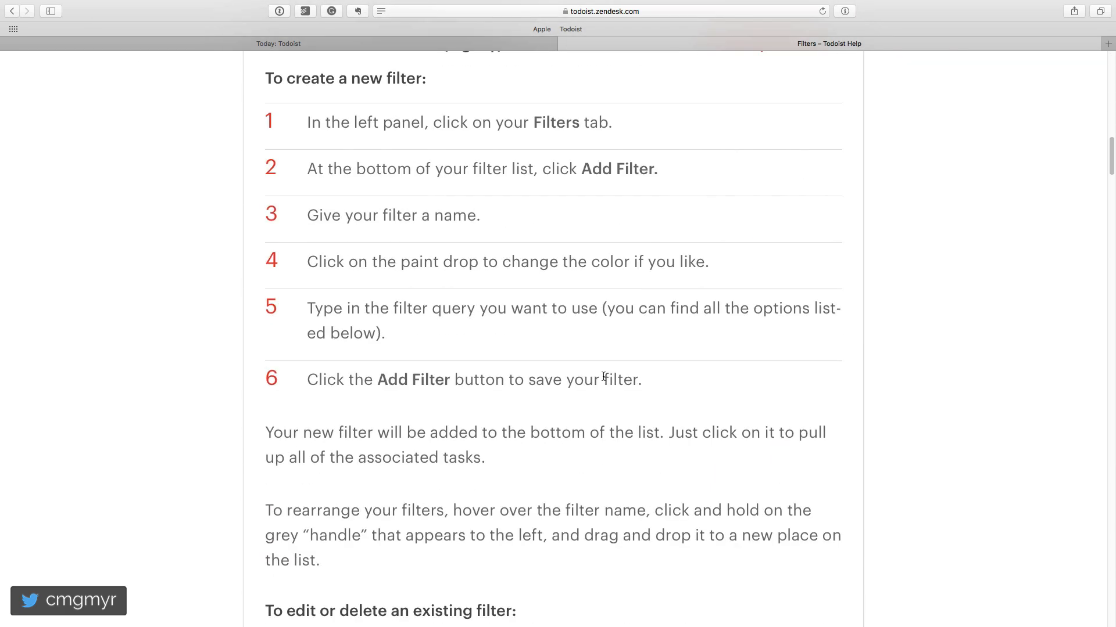
{"action": "scroll", "coordinate": [603, 376], "scroll_direction": "down", "scroll_amount": 3}
{"action": "scroll", "coordinate": [474, 382], "scroll_direction": "down", "scroll_amount": 5}
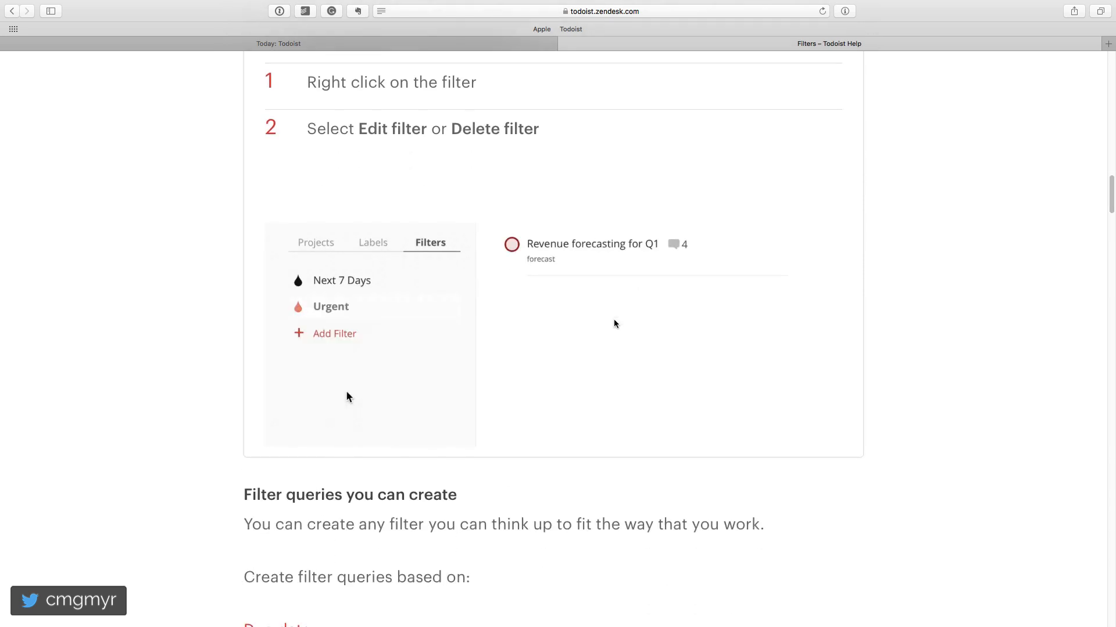
{"action": "scroll", "coordinate": [615, 323], "scroll_direction": "down", "scroll_amount": 1}
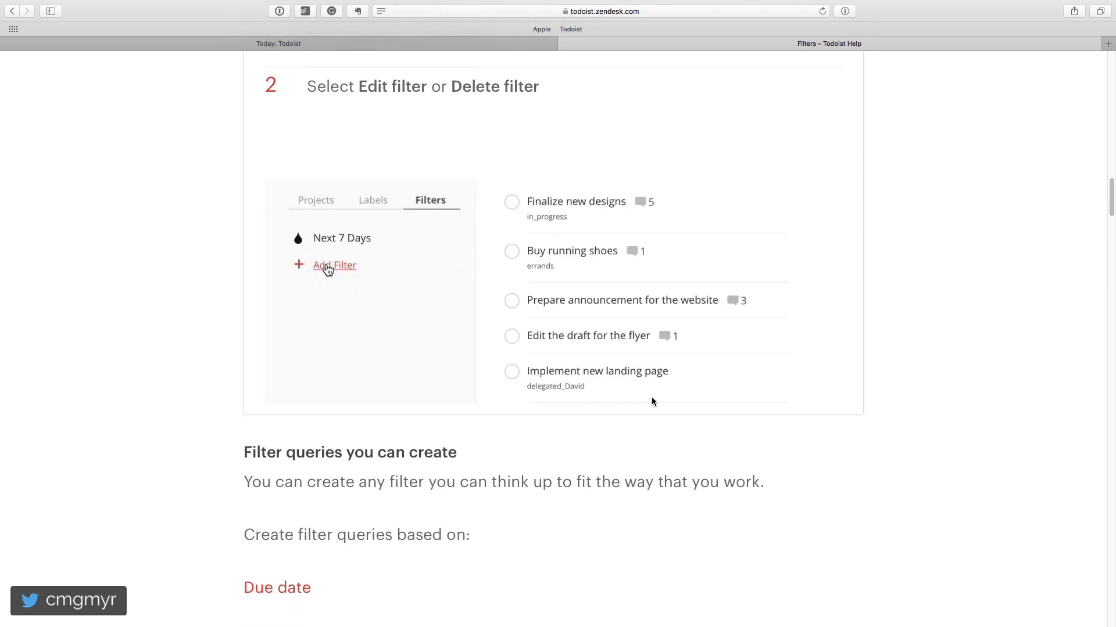
{"action": "scroll", "coordinate": [651, 398], "scroll_direction": "down", "scroll_amount": 5}
{"action": "scroll", "coordinate": [420, 283], "scroll_direction": "down", "scroll_amount": 2}
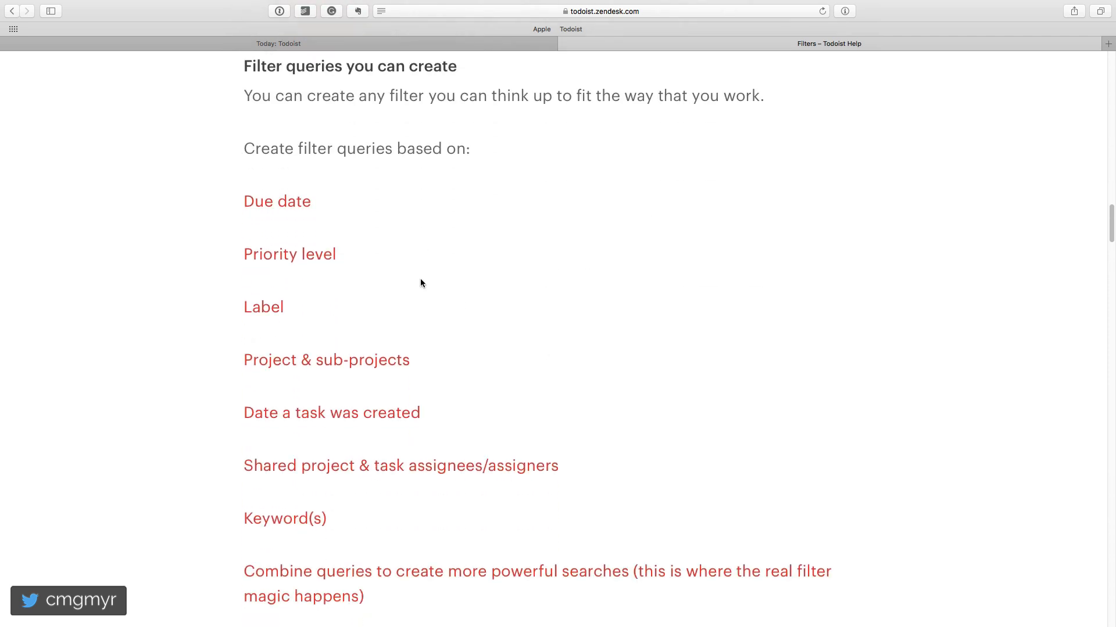
{"action": "scroll", "coordinate": [421, 283], "scroll_direction": "down", "scroll_amount": 1}
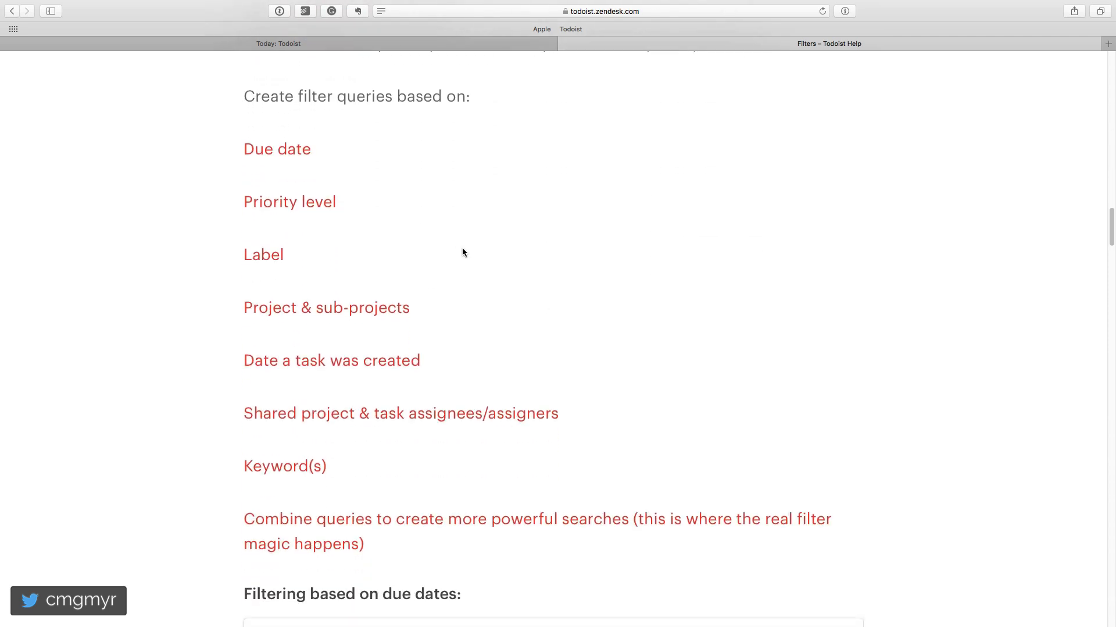